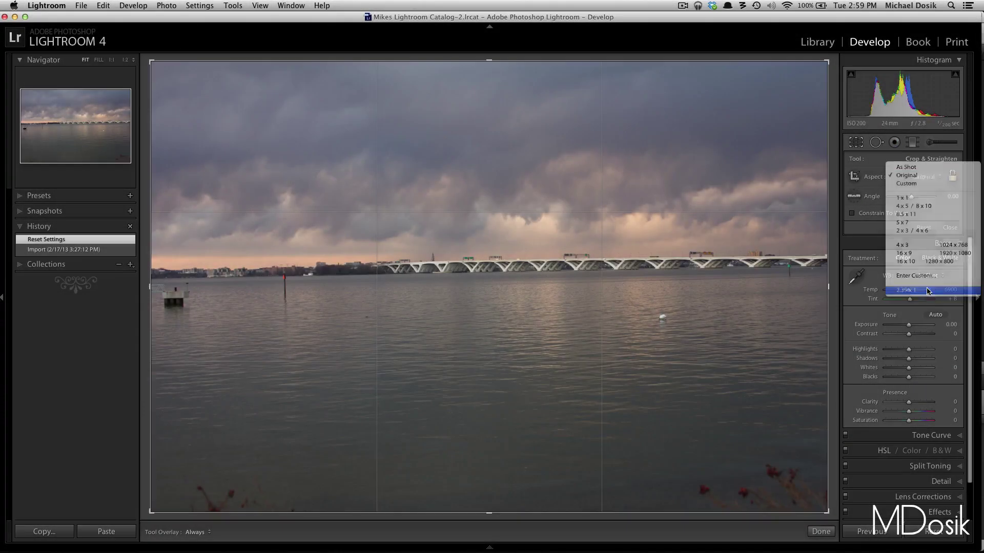
# Step: Crop the photo to a 2.39x1 panorama framing the bridge and sky
pyautogui.click(928, 291)
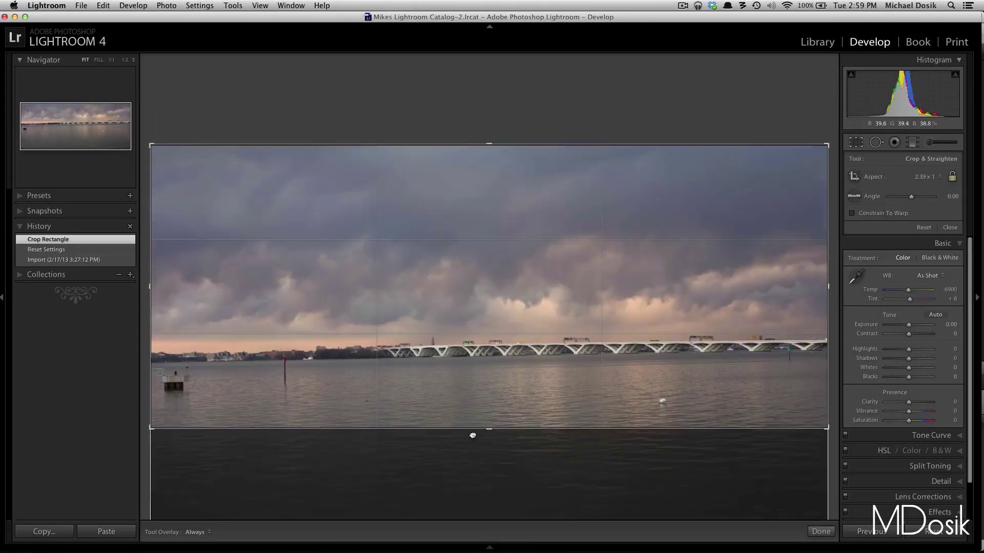
pyautogui.moveTo(472, 432)
pyautogui.mouseDown()
pyautogui.moveTo(503, 251)
pyautogui.moveTo(501, 263)
pyautogui.mouseUp()
pyautogui.press('r')
# Step: Set white balance from a neutral spot, then adjust Temp, Tint, Exposure, Contrast, Highlights and Shadows
pyautogui.click(856, 192)
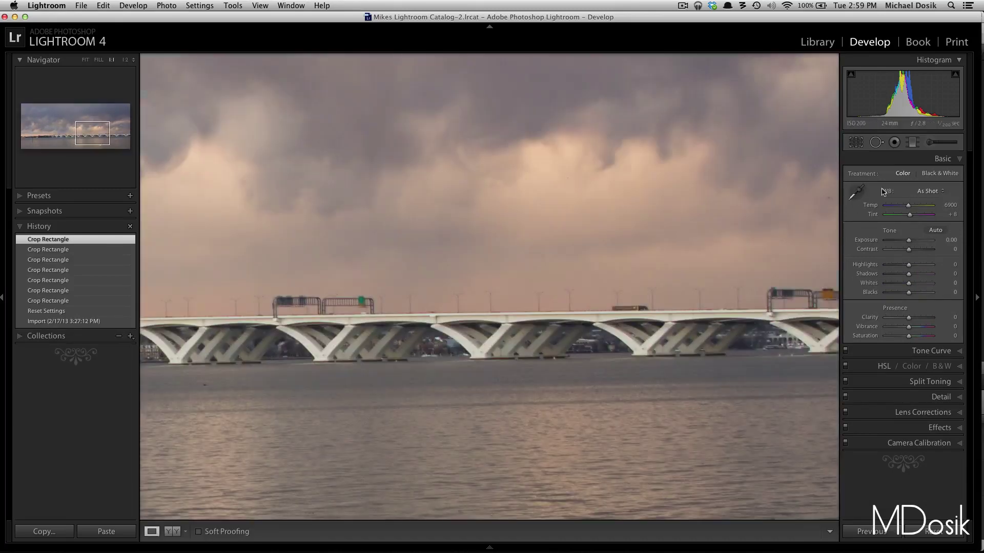
pyautogui.click(646, 345)
pyautogui.moveTo(915, 217)
pyautogui.mouseDown()
pyautogui.moveTo(912, 204)
pyautogui.moveTo(908, 240)
pyautogui.mouseUp()
pyautogui.moveTo(909, 249)
pyautogui.mouseDown()
pyautogui.moveTo(917, 250)
pyautogui.moveTo(885, 273)
pyautogui.mouseUp()
pyautogui.moveTo(885, 273)
pyautogui.mouseDown()
pyautogui.moveTo(923, 286)
pyautogui.moveTo(897, 292)
pyautogui.moveTo(922, 286)
pyautogui.moveTo(922, 317)
pyautogui.mouseUp()
# Step: Check the photo at full size and in black and white, then raise Vibrance to +31
pyautogui.press('z')
pyautogui.press('z')
pyautogui.press('v')
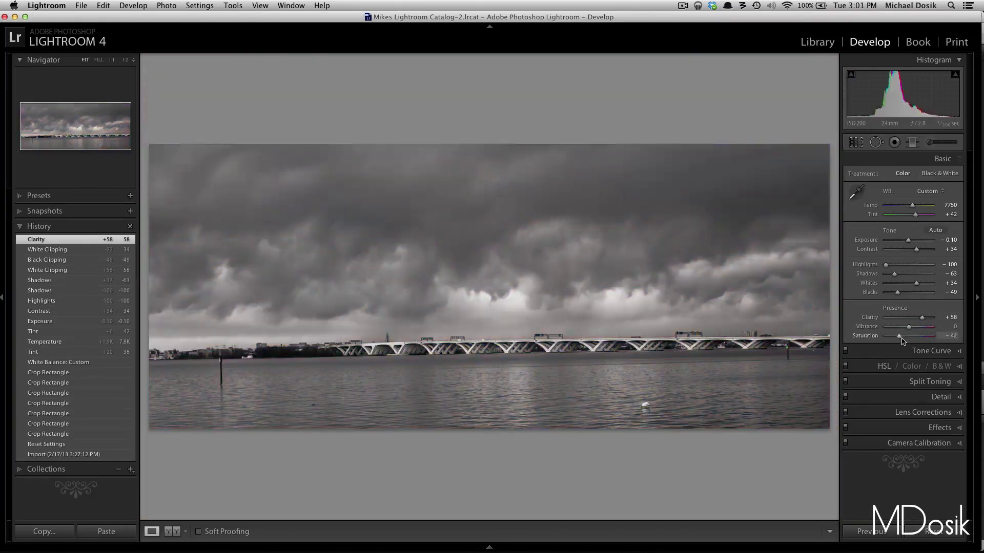
pyautogui.hotkey('ctrl', 'z')
pyautogui.moveTo(909, 326); pyautogui.dragTo(911, 335)
# Step: Tweak the Blue channel point curve to cut magenta
pyautogui.click(922, 351)
pyautogui.hotkey('ctrl', 'z')
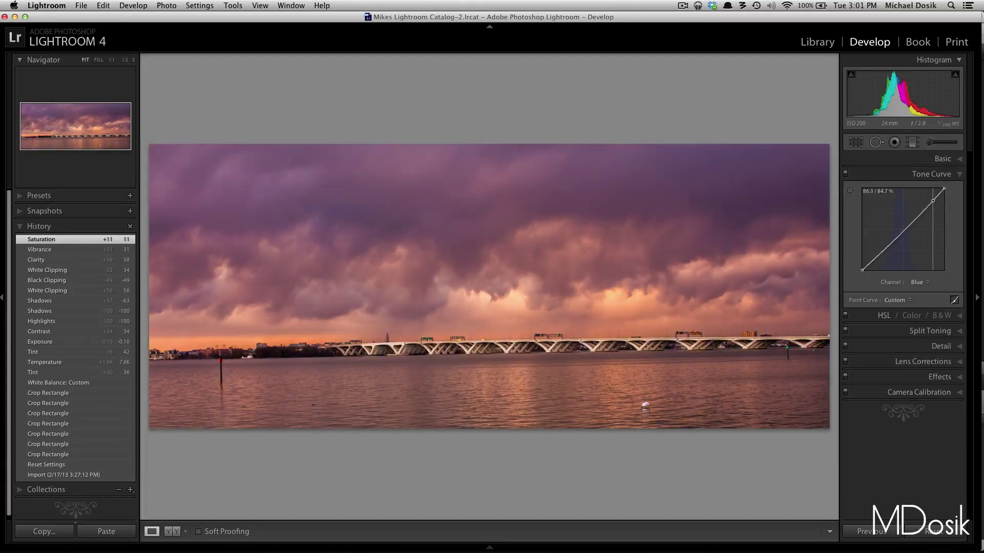
pyautogui.hotkey('ctrl', 'z')
pyautogui.hotkey('ctrl', '3')
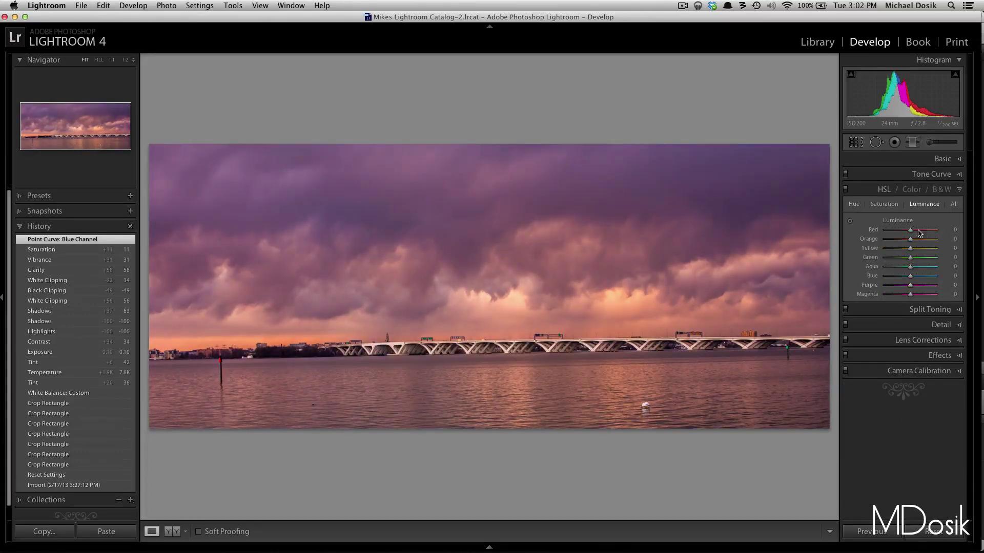
# Step: Set Lens Corrections Manual Rotate to +1.2 to level the photo
pyautogui.click(889, 190)
pyautogui.click(922, 235)
pyautogui.doubleClick(921, 273)
pyautogui.click(921, 267)
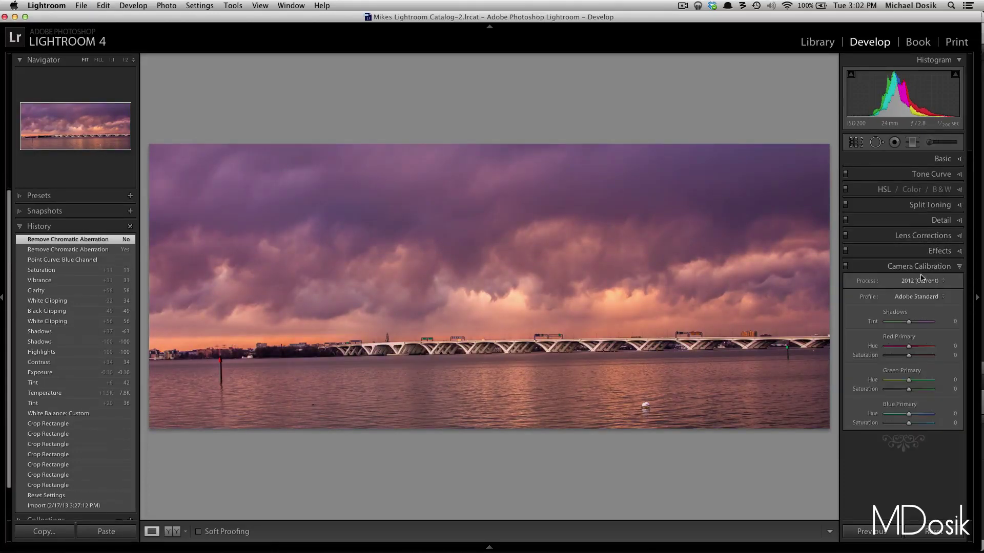
pyautogui.click(922, 235)
pyautogui.moveTo(908, 303); pyautogui.dragTo(911, 301)
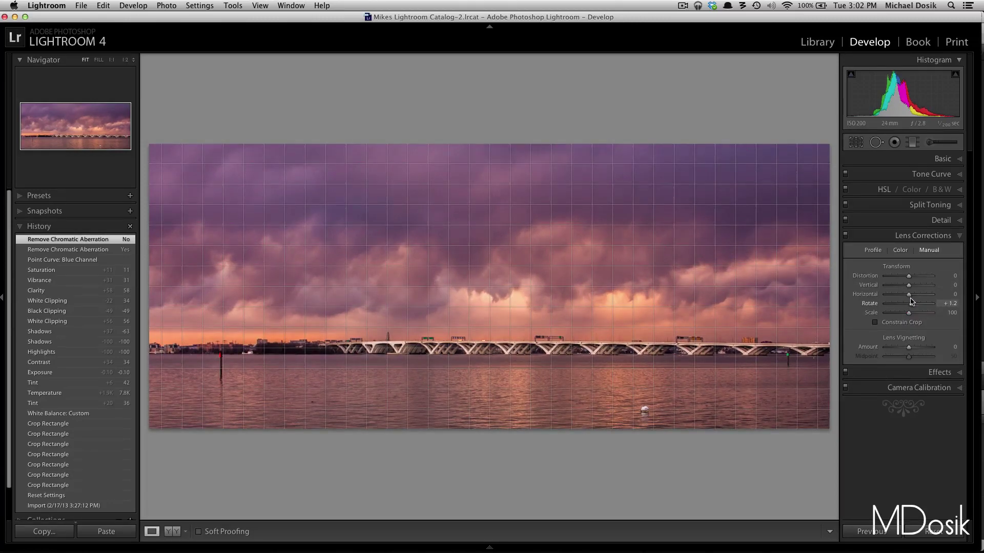
# Step: Set Vertical perspective to +5 and Distortion to +16 in Lens Corrections
pyautogui.click(856, 142)
pyautogui.click(863, 146)
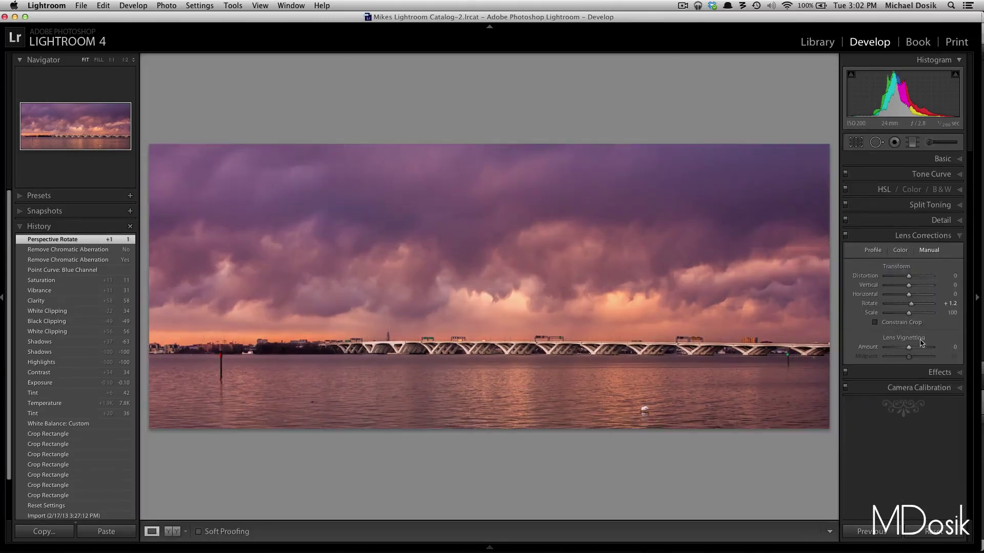
pyautogui.moveTo(908, 285); pyautogui.dragTo(917, 275)
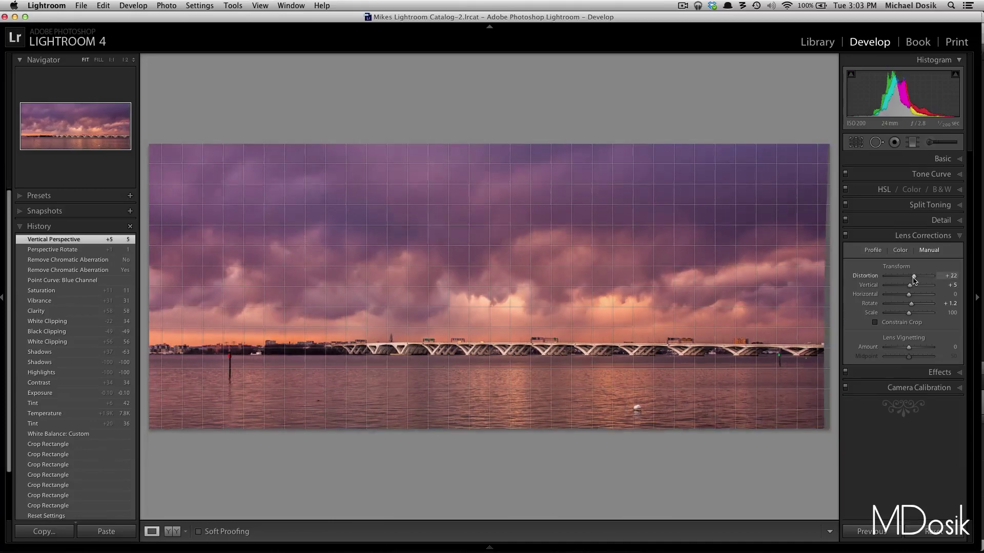
pyautogui.click(923, 235)
pyautogui.click(85, 270)
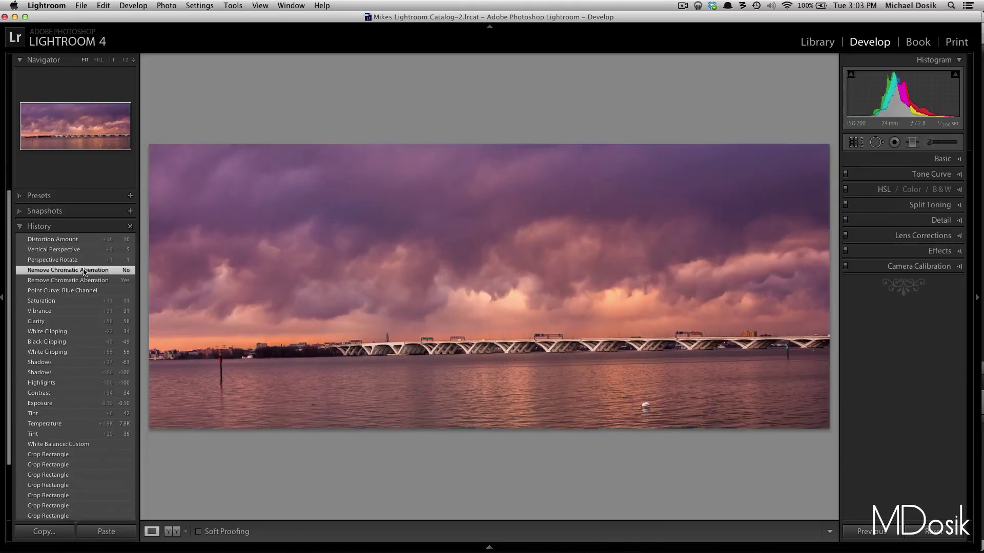
pyautogui.click(79, 241)
# Step: Recrop the corrected photo after a quick black and white preview
pyautogui.press('v')
pyautogui.press('super+z')
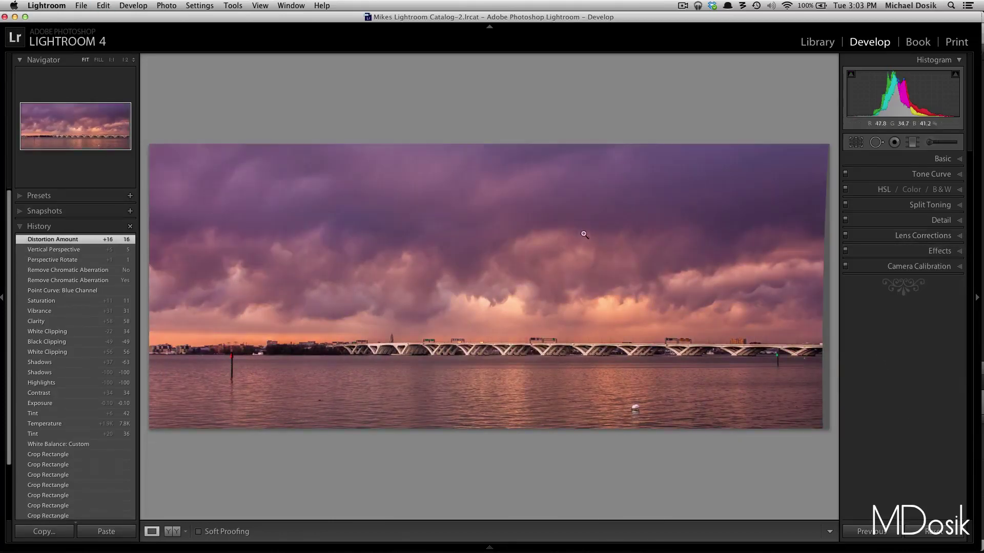
pyautogui.press('r')
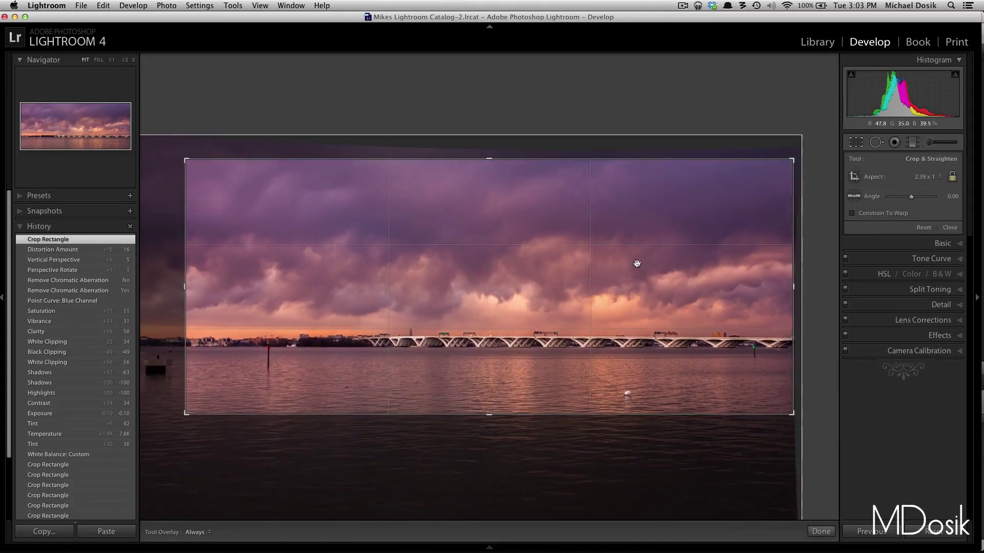
pyautogui.press('r')
# Step: Save a snapshot of the current edits
pyautogui.click(682, 5)
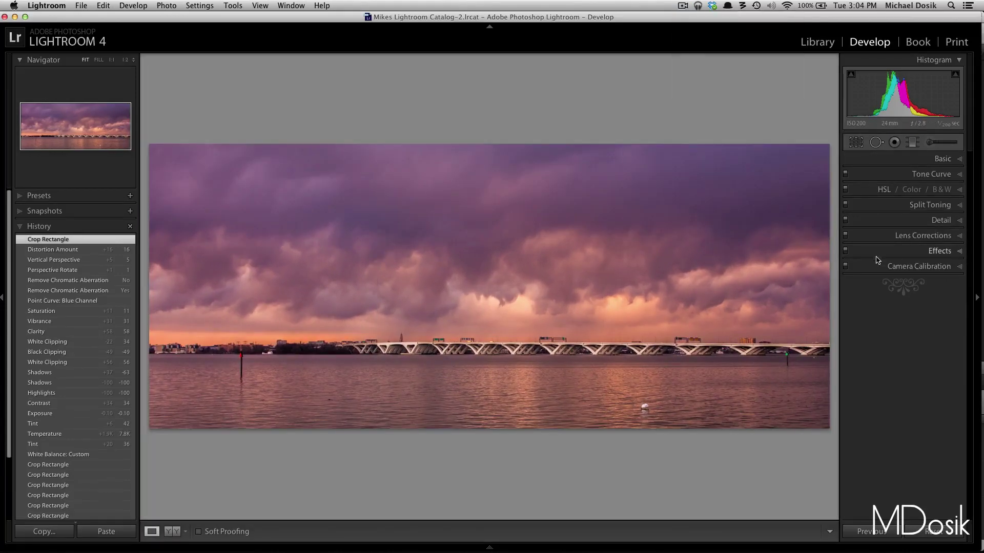
pyautogui.hotkey('ctrl', 'n')
pyautogui.press('Return')
# Step: Open the photo in Photoshop CS6 and add an inverted Curves layer to reveal dust spots
pyautogui.hotkey('ctrl', 'e')
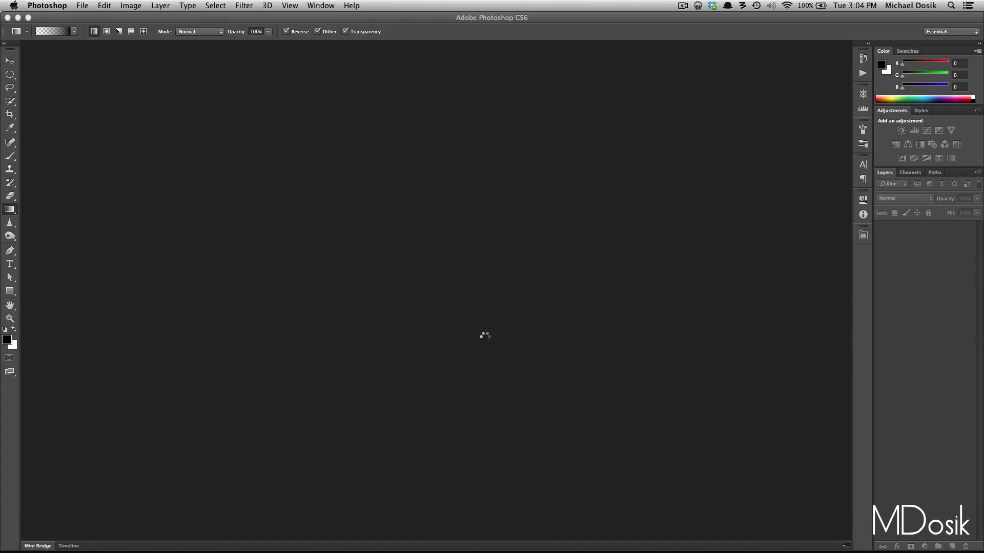
pyautogui.click(927, 130)
pyautogui.moveTo(733, 349); pyautogui.dragTo(732, 248)
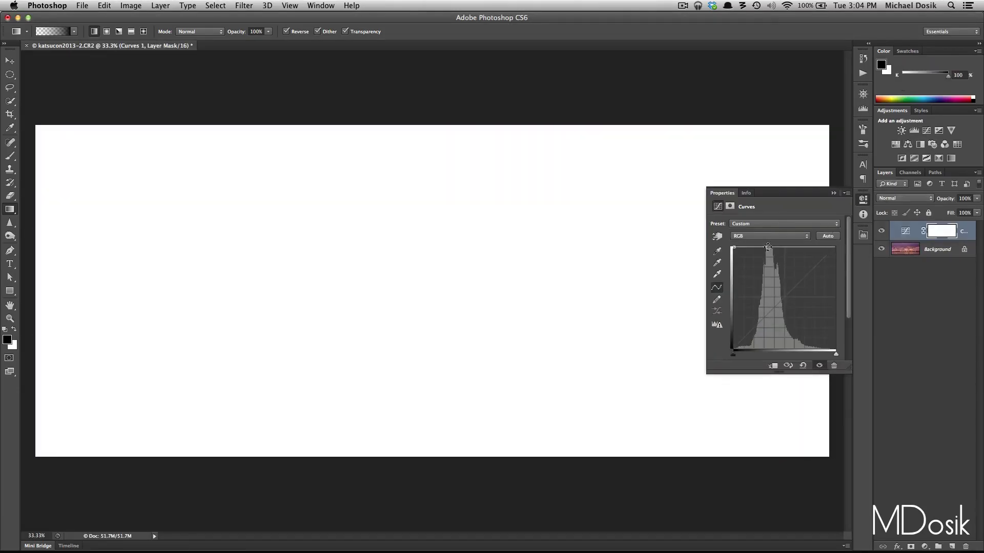
pyautogui.moveTo(835, 247); pyautogui.dragTo(835, 349)
# Step: Make Background active with the Spot Healing Brush, fit the image, and hide the Curves layer
pyautogui.click(937, 249)
pyautogui.press('j')
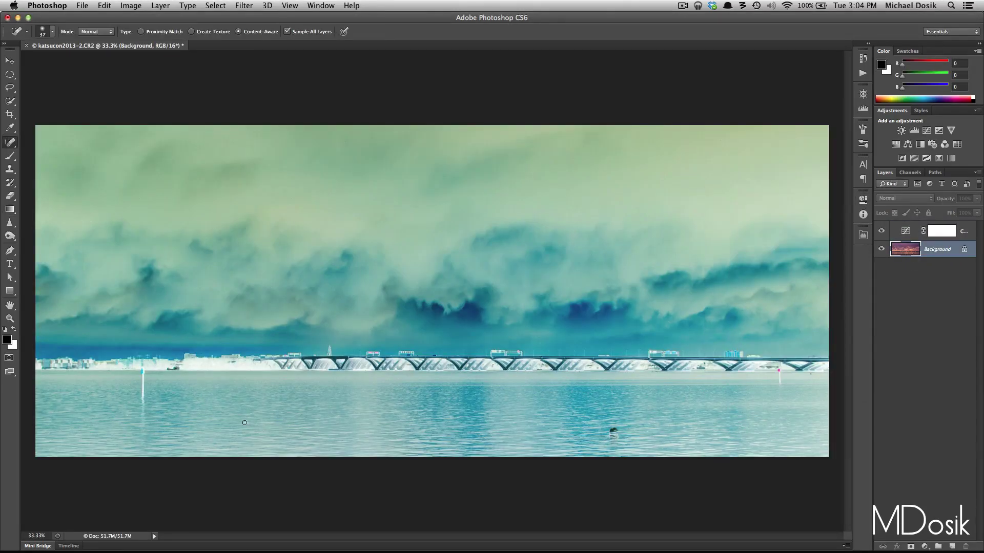
pyautogui.scroll(5, 245, 423)
pyautogui.scroll(5, 343, 384)
pyautogui.scroll(5, 362, 296)
pyautogui.hscroll(5, 440, 352)
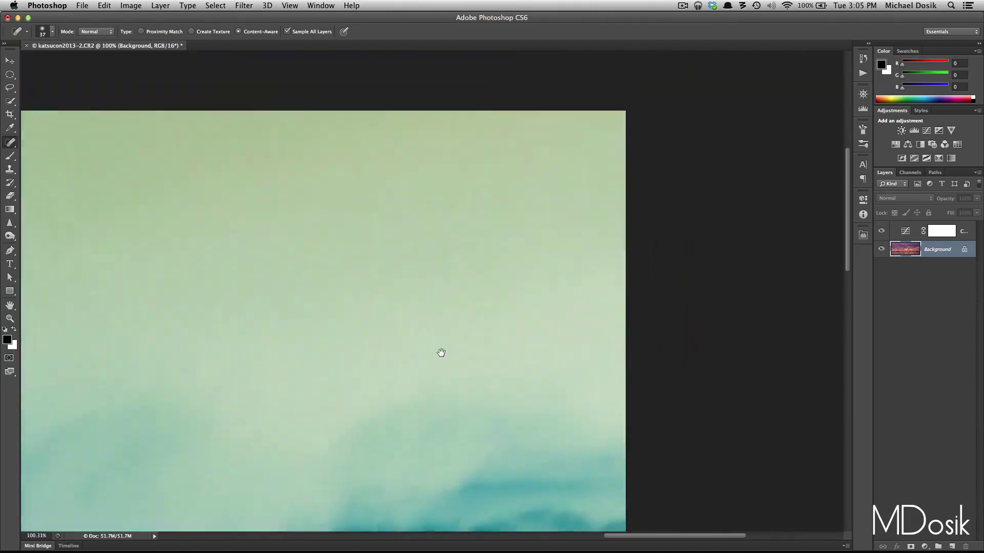
pyautogui.press('super+0')
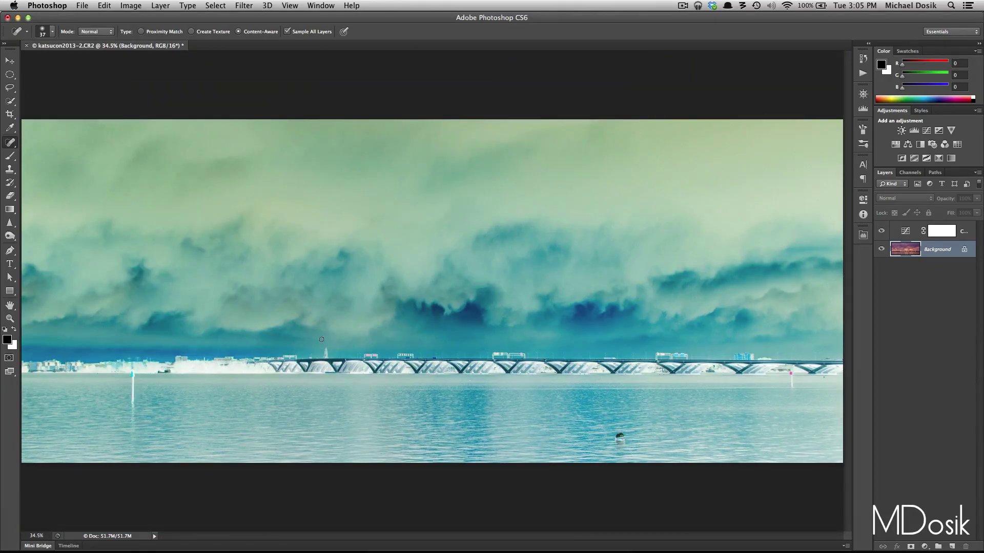
pyautogui.click(882, 231)
pyautogui.click(863, 59)
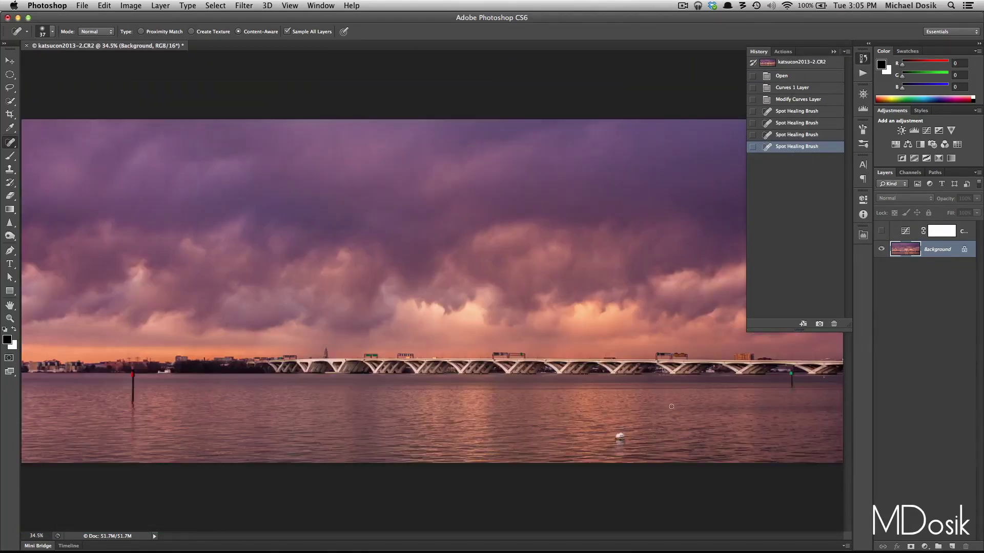
# Step: Spot-heal specks on the water, undoing one unwanted fix
pyautogui.click(671, 407)
pyautogui.press('super+z')
pyautogui.click(621, 436)
pyautogui.scroll(5, 634, 440)
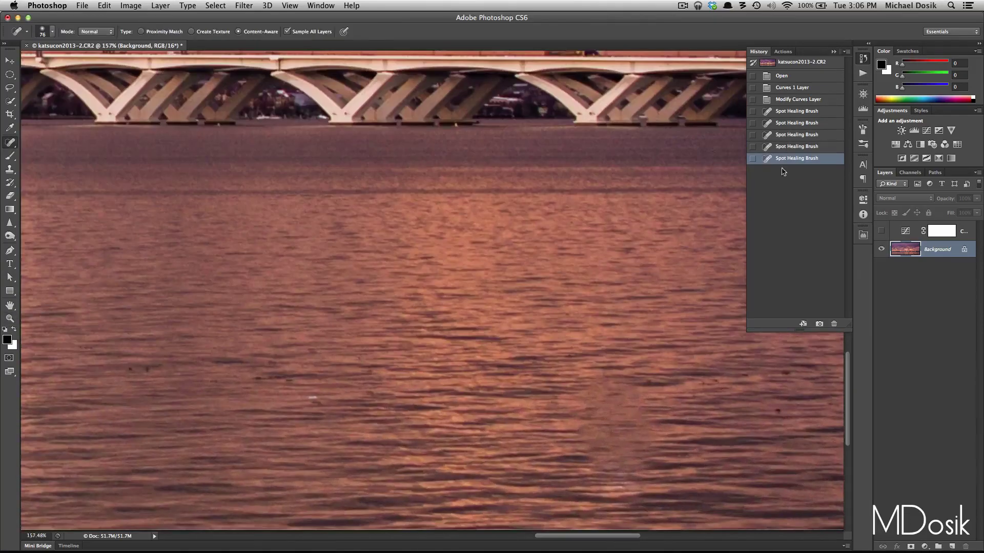
pyautogui.press('super+z')
# Step: Patch the white buoy out of the river and deselect
pyautogui.press('s')
pyautogui.press('j')
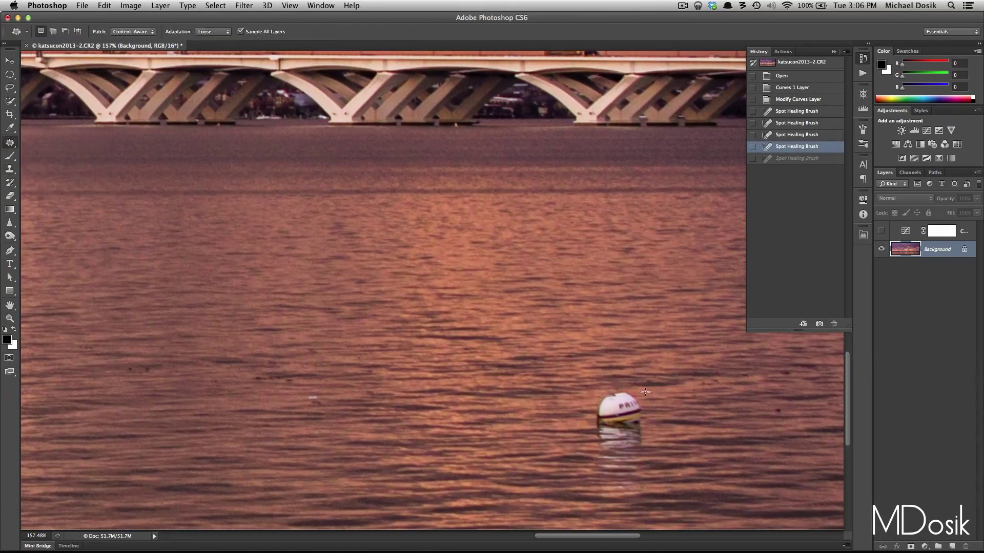
pyautogui.moveTo(643, 399); pyautogui.dragTo(696, 451)
pyautogui.press('super+d')
pyautogui.press('super+0')
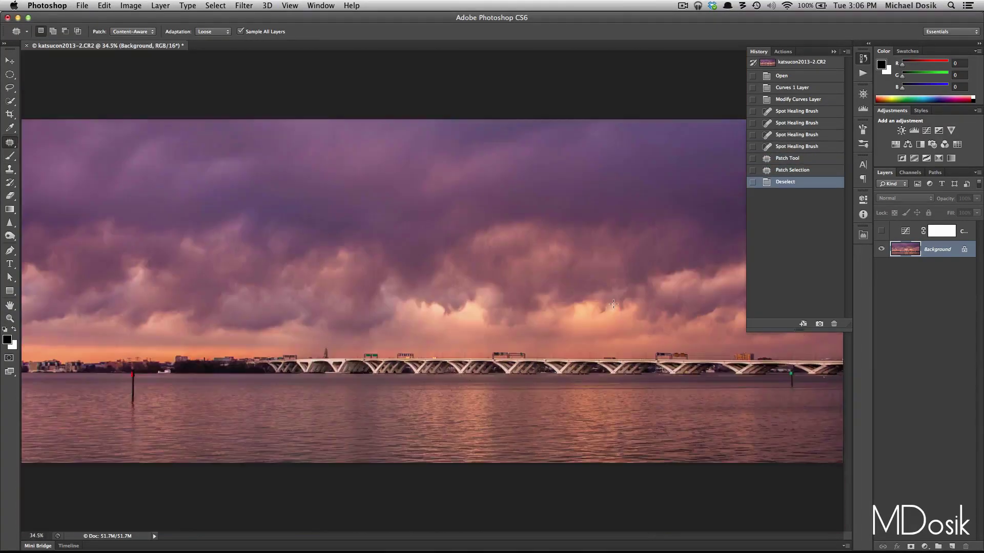
# Step: Zoom in and spot-heal the small buoy and specks near the bridge
pyautogui.press('z')
pyautogui.click(197, 410)
pyautogui.press('j')
pyautogui.moveTo(194, 328); pyautogui.dragTo(193, 405)
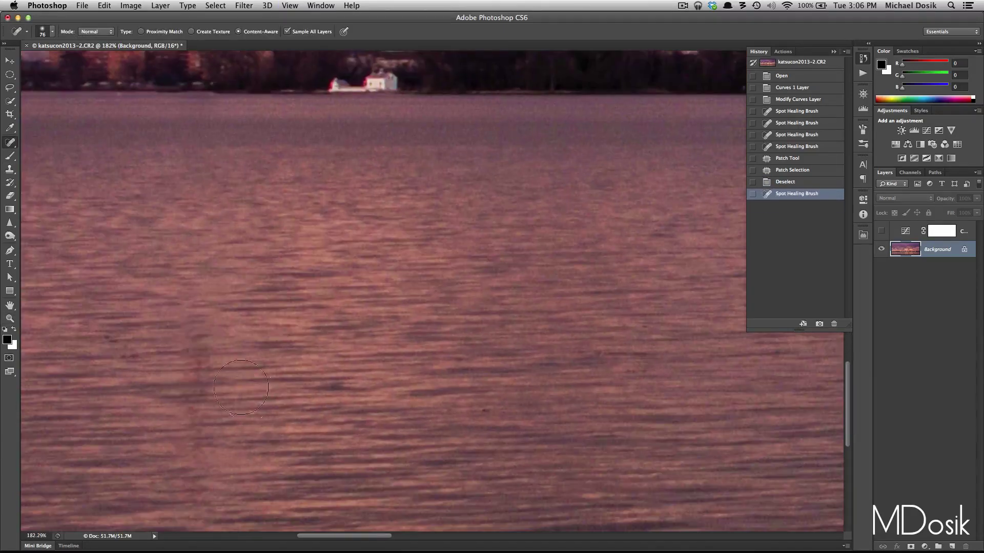
pyautogui.moveTo(205, 354); pyautogui.dragTo(231, 399)
pyautogui.moveTo(510, 325); pyautogui.dragTo(565, 307)
pyautogui.moveTo(545, 255); pyautogui.dragTo(543, 353)
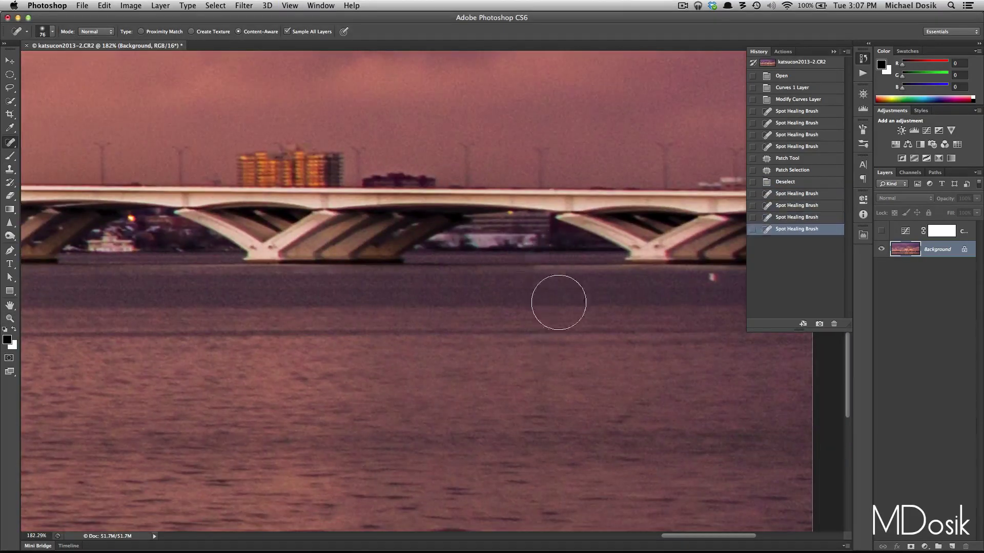
pyautogui.click(560, 296)
pyautogui.click(743, 304)
# Step: Heal a tiny speck near the far shoreline with a smaller brush
pyautogui.press('super+0')
pyautogui.keyDown('alt'); pyautogui.scroll(5, 99, 362); pyautogui.keyUp('alt')
pyautogui.press('[')
pyautogui.press('[')
pyautogui.press('[')
pyautogui.click(114, 368)
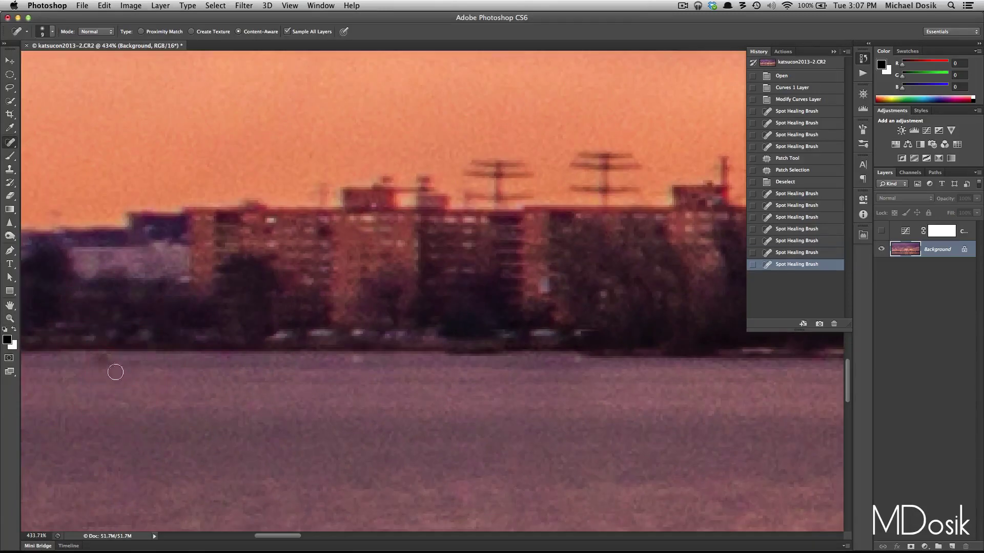
pyautogui.press('super+0')
# Step: Rename the Curves layer and close the History panel
pyautogui.doubleClick(964, 231)
pyautogui.press('Escape')
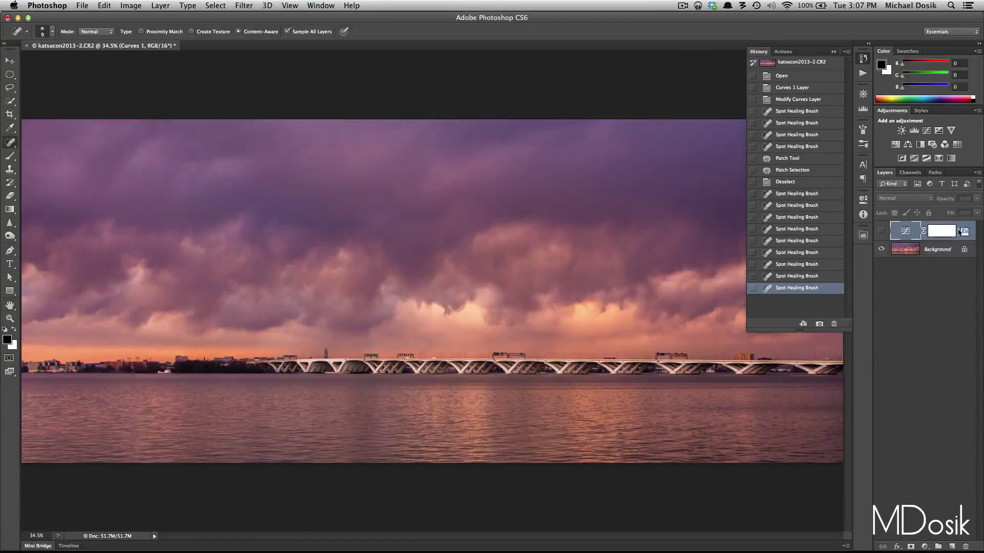
pyautogui.write('invert')
pyautogui.click(891, 260)
pyautogui.click(856, 90)
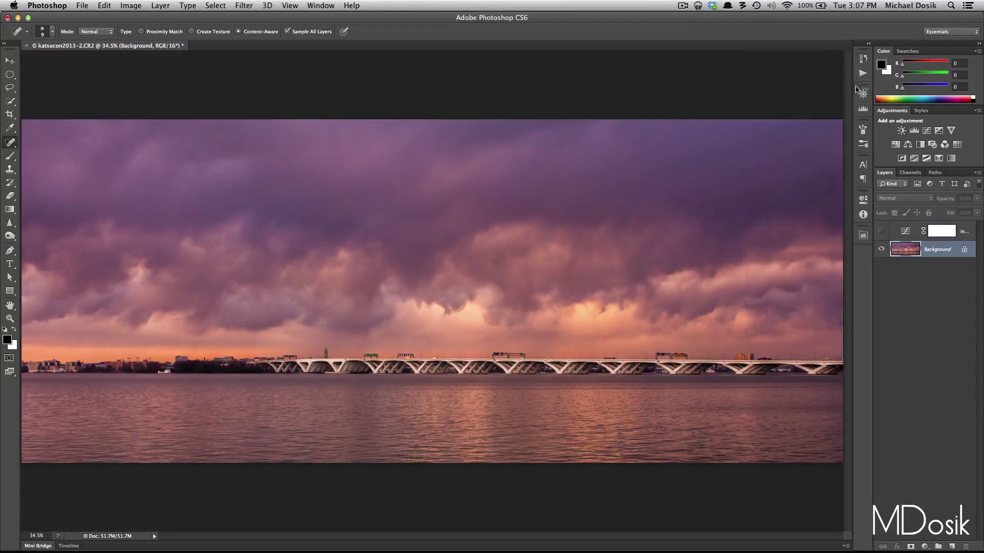
# Step: Duplicate the Background layer and trial a Black & White adjustment, then delete it
pyautogui.press('super+j')
pyautogui.click(919, 144)
pyautogui.click(784, 223)
pyautogui.click(753, 301)
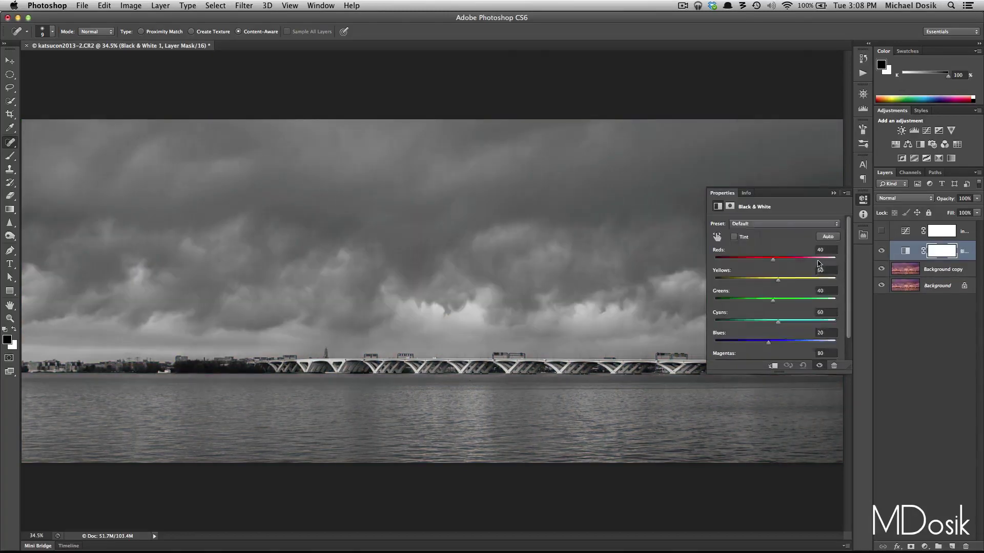
pyautogui.press('Delete')
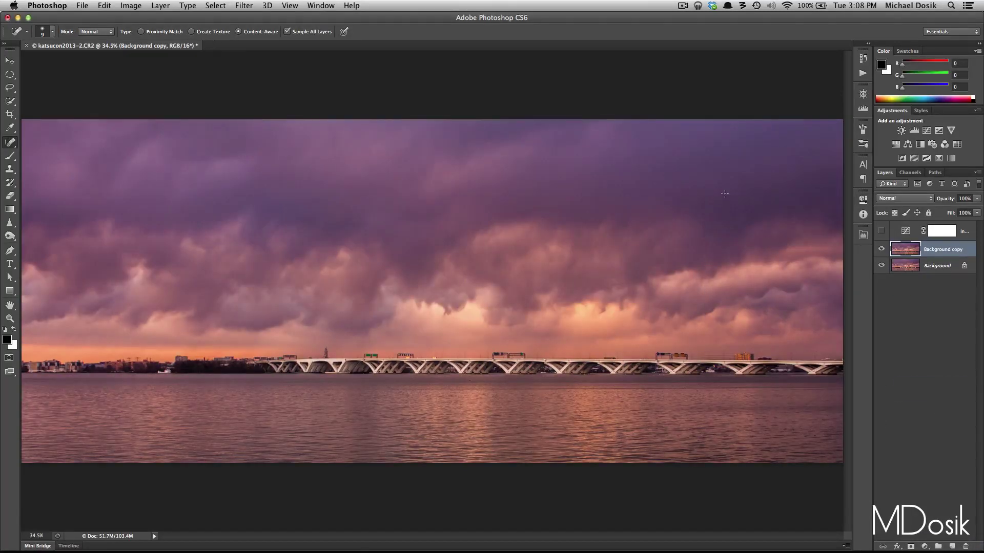
# Step: Send the layer to Perfect Effects through File > Automate and dismiss the tutorial
pyautogui.click(82, 6)
pyautogui.click(240, 322)
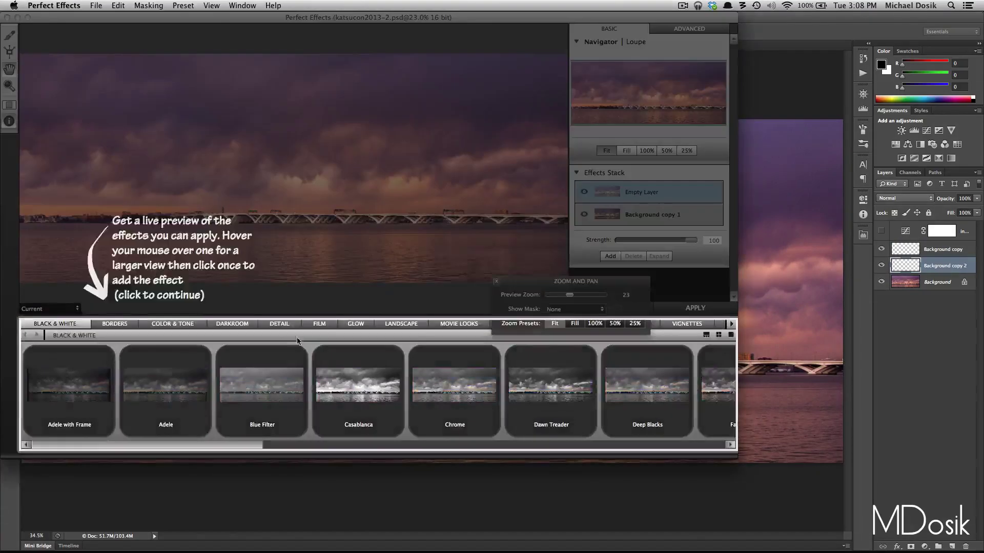
pyautogui.click(301, 351)
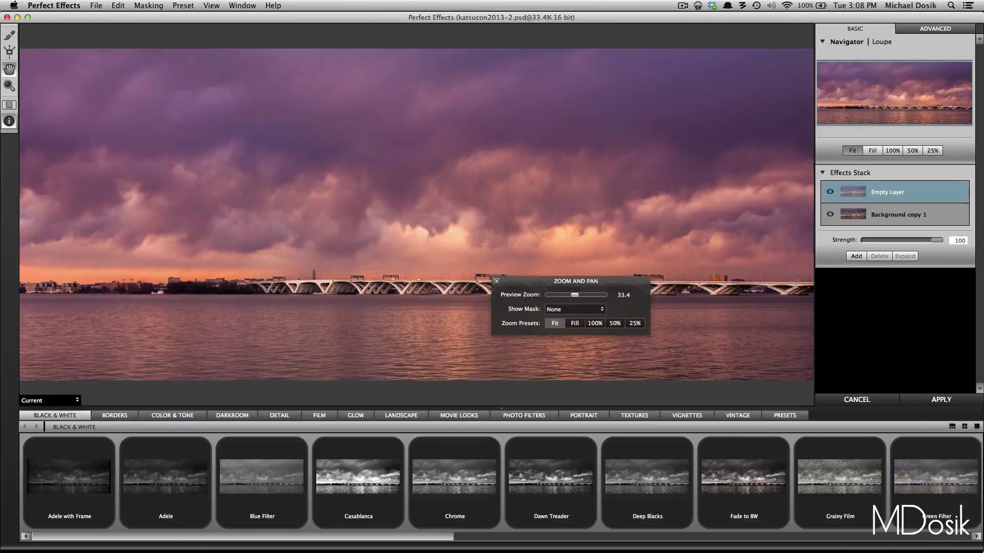
# Step: Apply the Tonal Contrast preset at strength 55
pyautogui.click(171, 416)
pyautogui.hscroll(10, 461, 482)
pyautogui.click(831, 482)
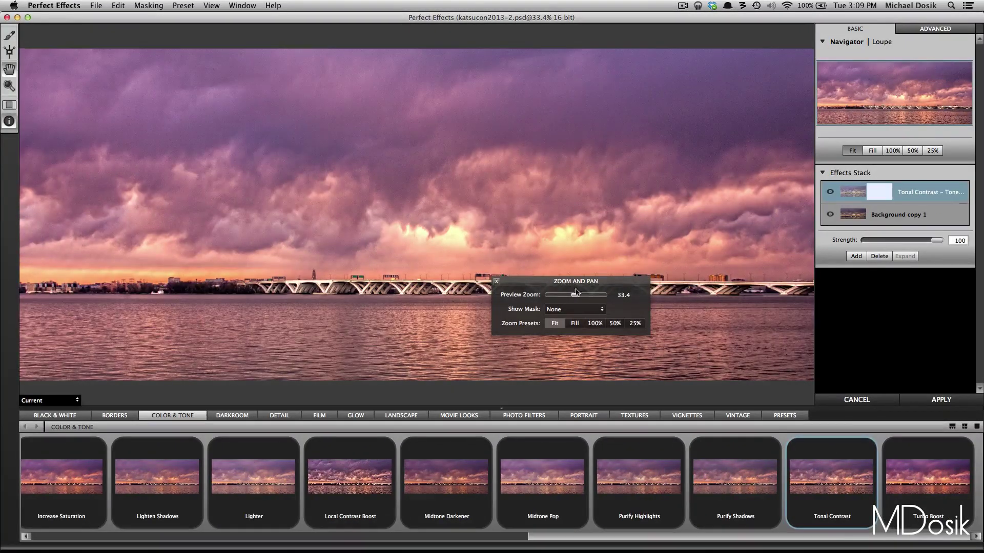
pyautogui.moveTo(937, 240); pyautogui.dragTo(905, 242)
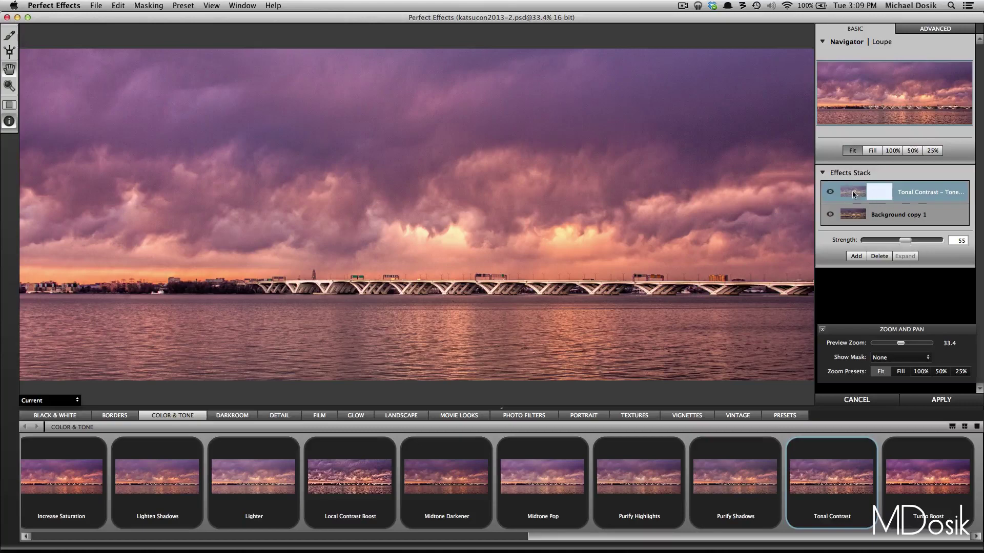
# Step: Layer the Landscape Magic Sunset preset on top at strength 8
pyautogui.click(402, 415)
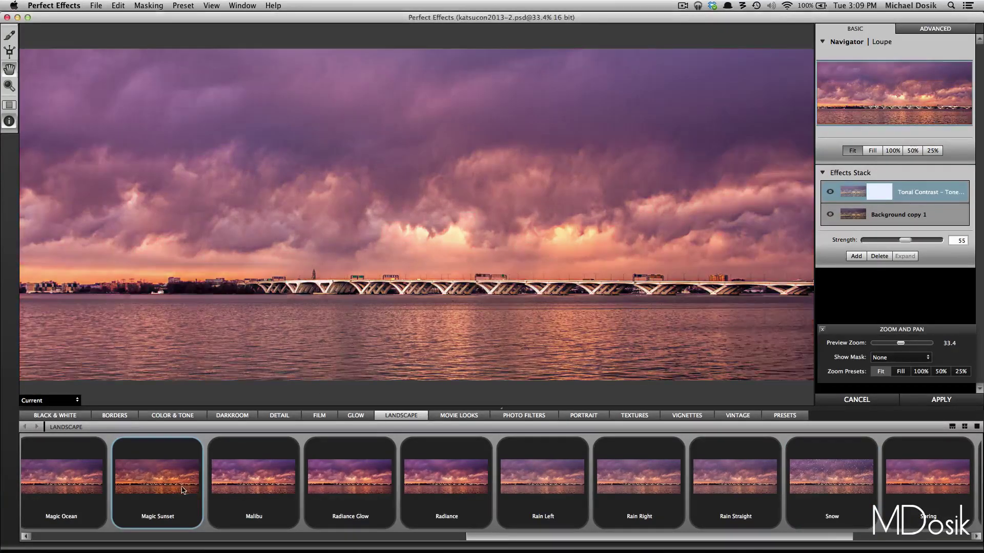
pyautogui.click(198, 479)
pyautogui.moveTo(937, 262); pyautogui.dragTo(872, 262)
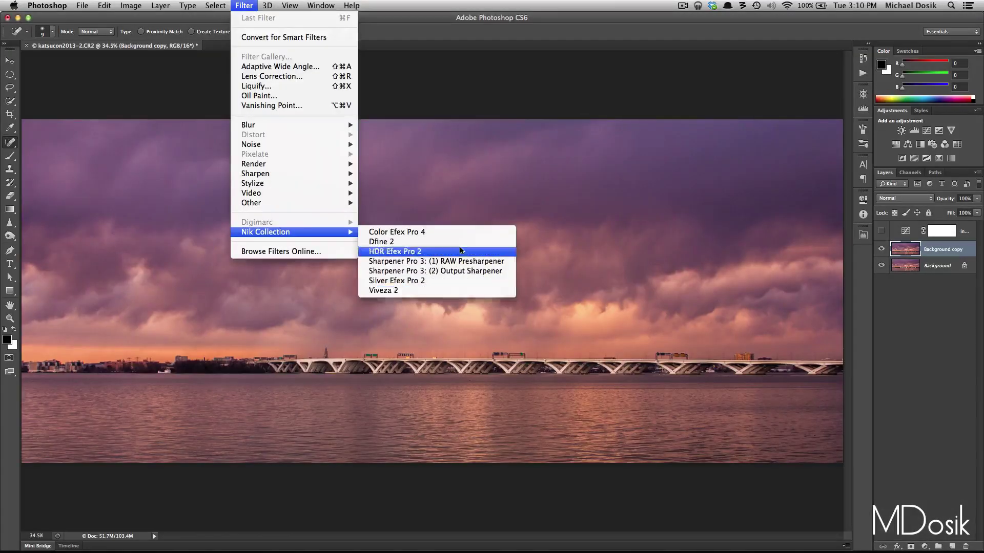
# Step: Open Color Efex Pro 4, disable Vignette, and add Tonal Contrast set to Fine
pyautogui.click(453, 231)
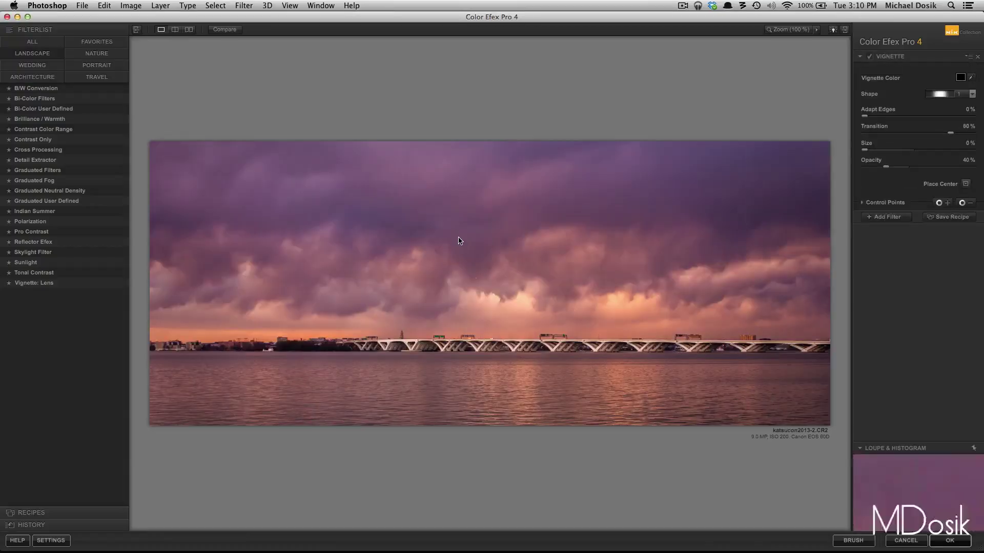
pyautogui.click(869, 56)
pyautogui.click(885, 217)
pyautogui.click(62, 273)
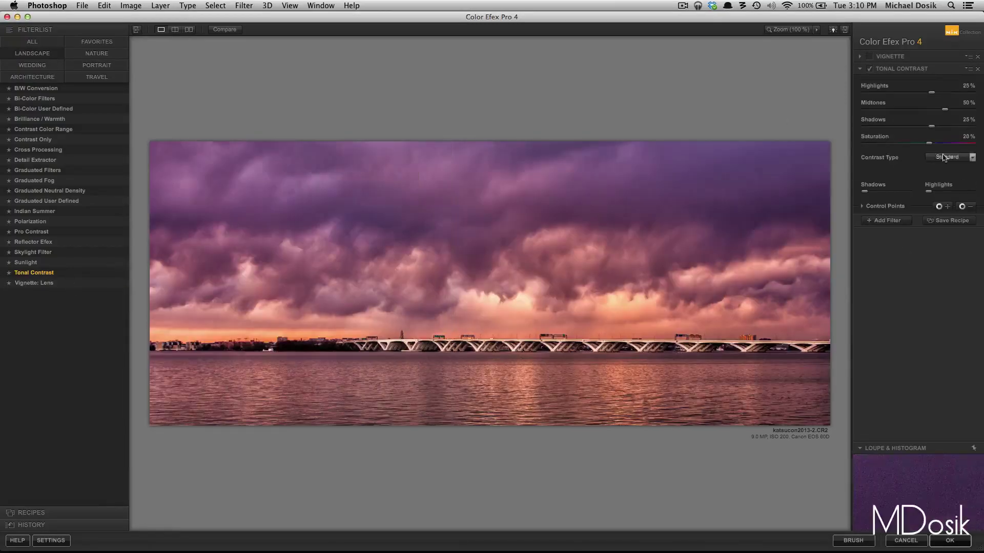
pyautogui.click(950, 157)
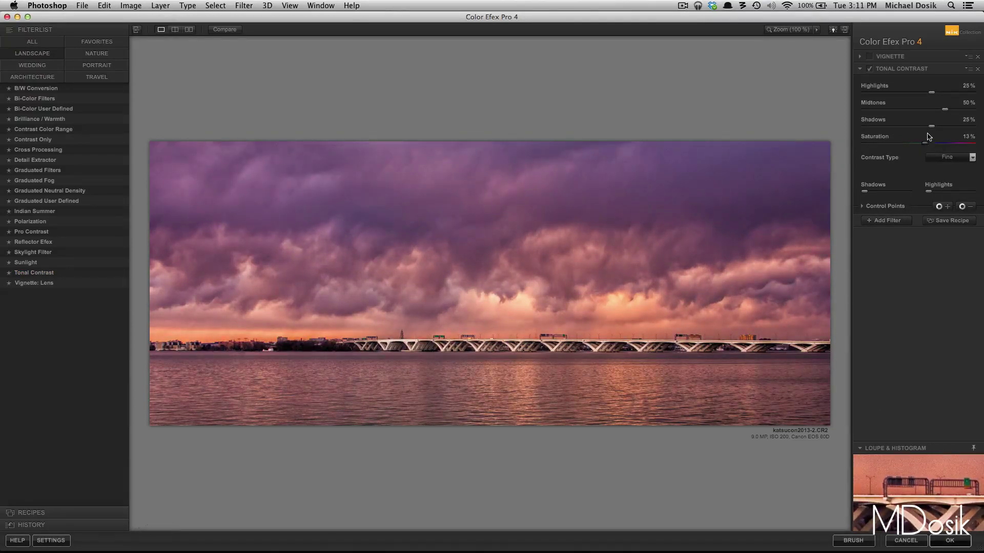
pyautogui.click(887, 221)
# Step: Add Graduated Neutral Density with shadows 0% and rotation 0°, discarding a Polarization trial
pyautogui.click(49, 191)
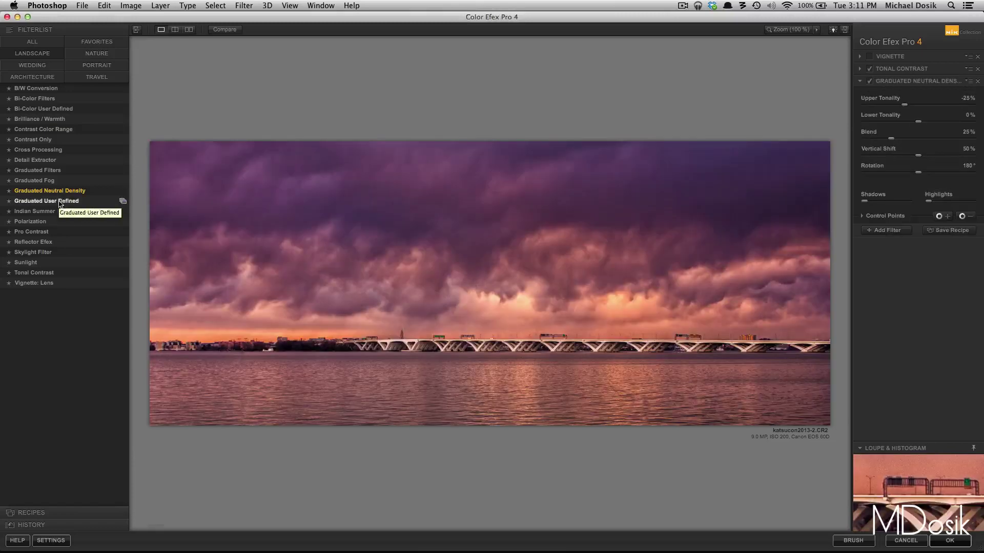
pyautogui.moveTo(856, 204); pyautogui.dragTo(842, 196)
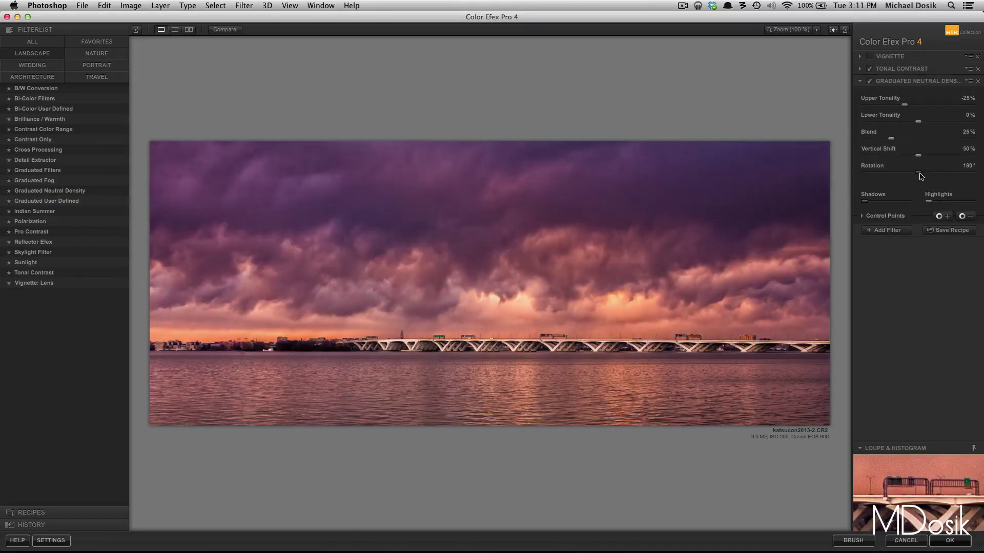
pyautogui.moveTo(918, 173); pyautogui.dragTo(860, 193)
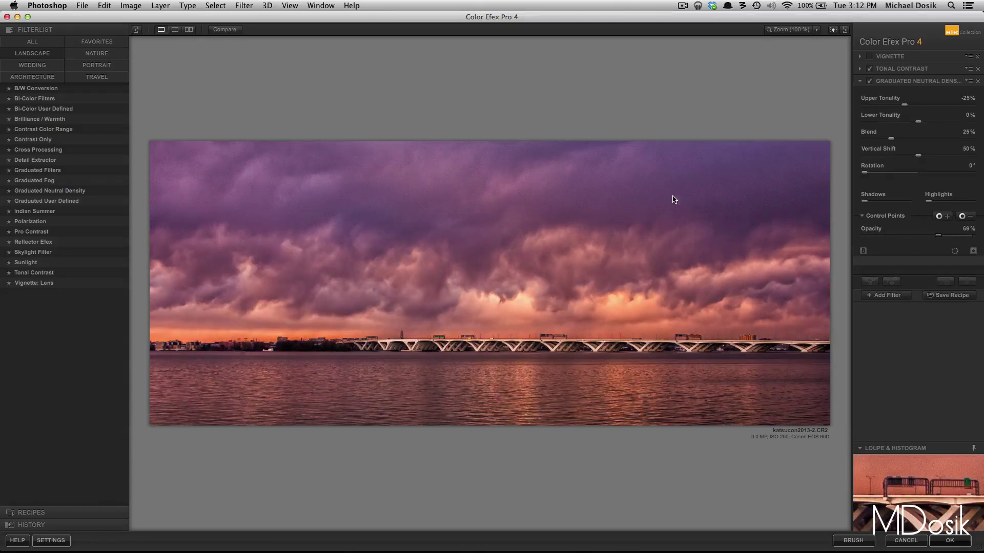
pyautogui.click(46, 223)
pyautogui.press('super+z')
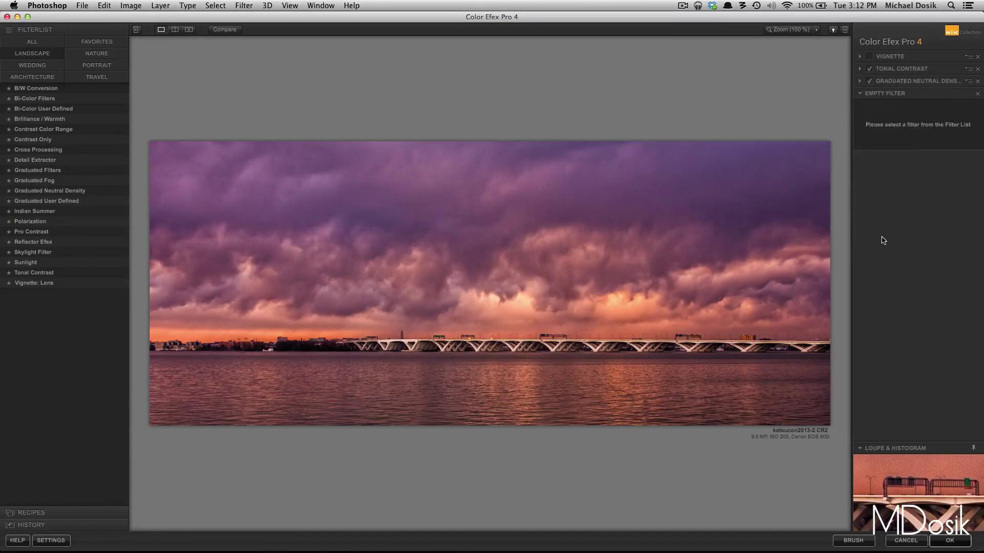
pyautogui.click(900, 69)
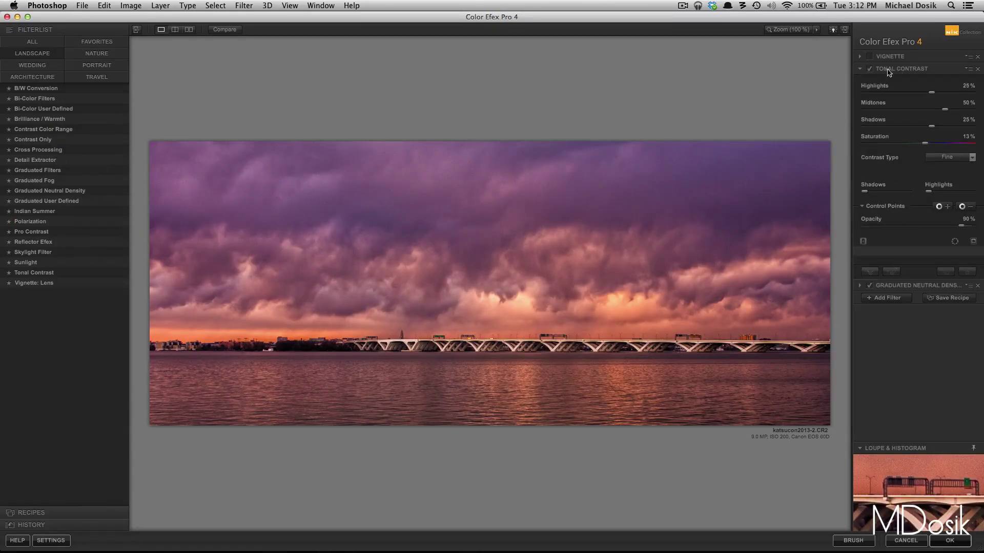
pyautogui.press('super+z')
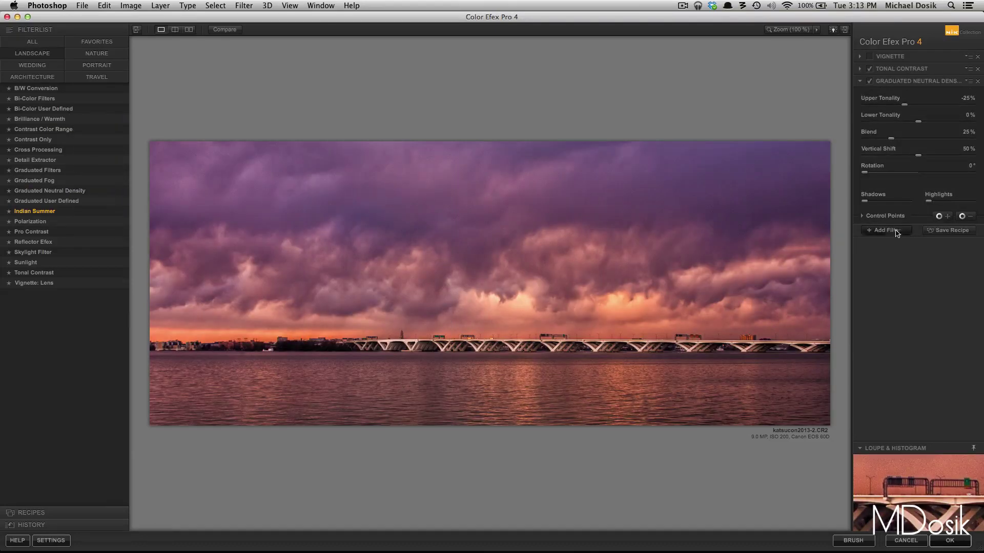
# Step: Add a warming Skylight Filter with opacity lowered to 97%
pyautogui.click(897, 232)
pyautogui.click(56, 252)
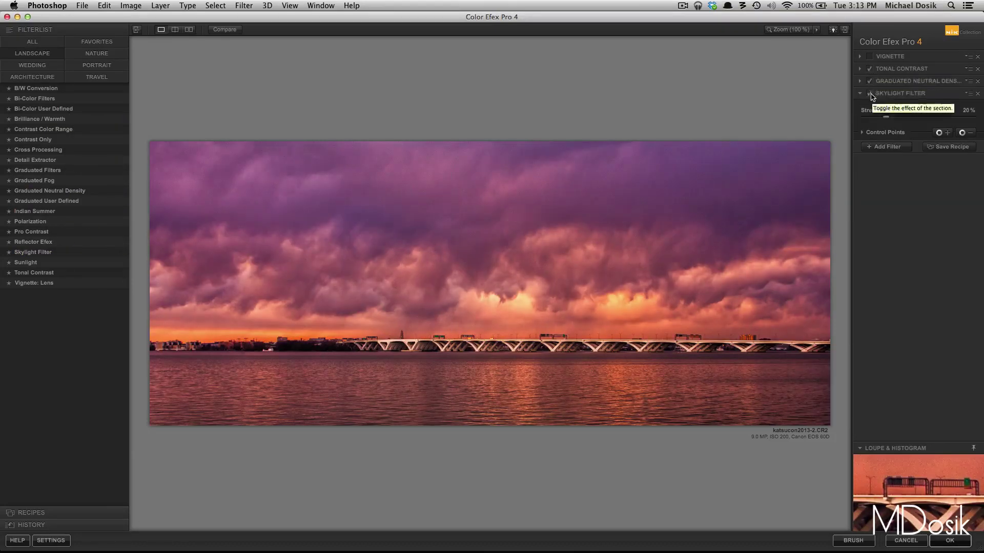
pyautogui.moveTo(853, 123); pyautogui.dragTo(884, 140)
pyautogui.click(884, 134)
pyautogui.moveTo(972, 152); pyautogui.dragTo(967, 163)
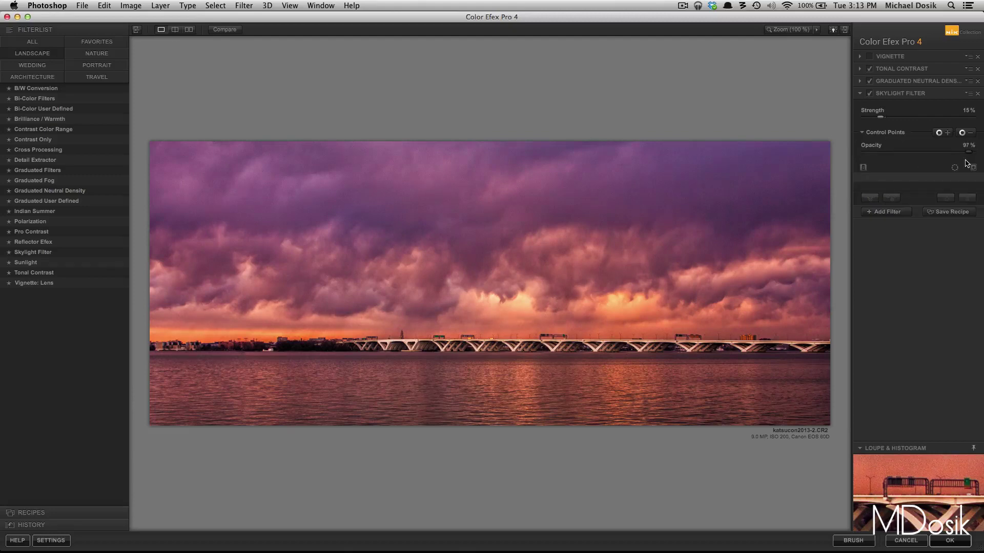
# Step: Try a Graduated Fog filter, then remove it
pyautogui.click(34, 180)
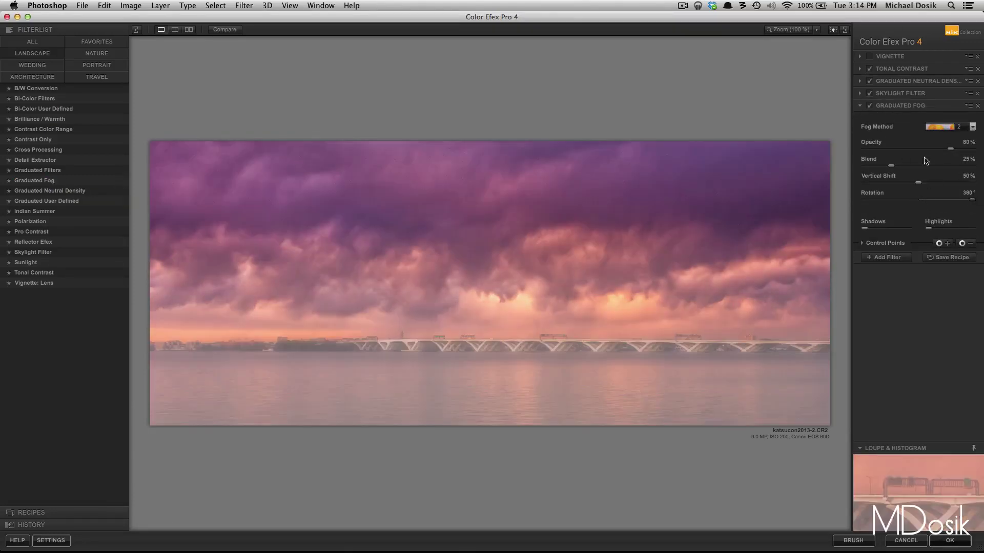
pyautogui.moveTo(925, 160); pyautogui.dragTo(914, 185)
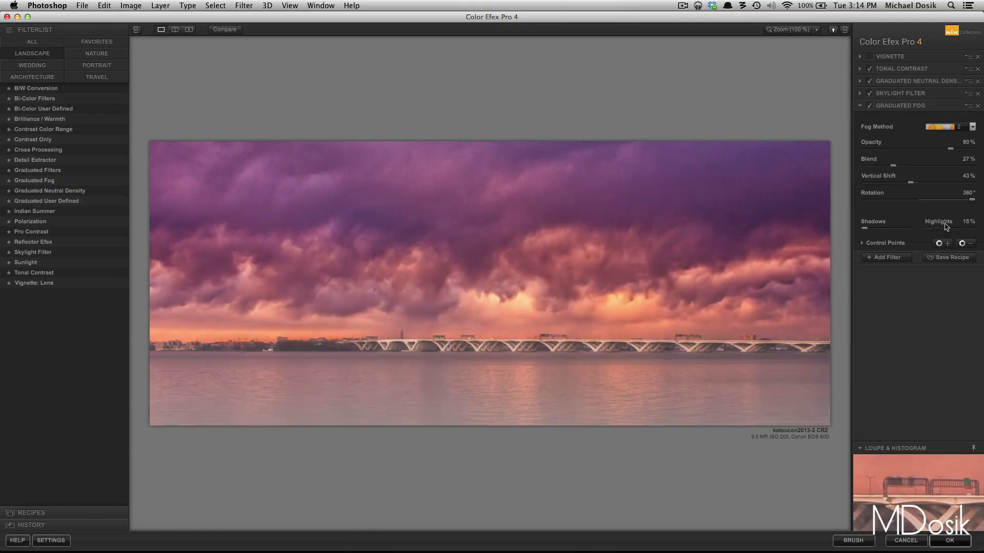
pyautogui.click(977, 105)
# Step: Re-enable Vignette with shape 2 and reduced edge adaptation, then apply to Photoshop
pyautogui.click(869, 56)
pyautogui.click(972, 94)
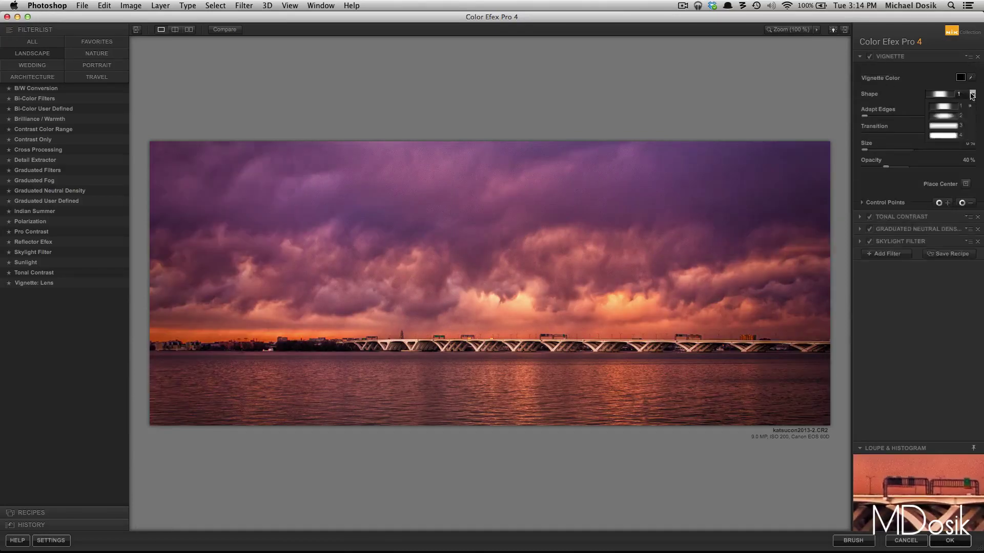
pyautogui.click(953, 116)
pyautogui.moveTo(948, 118)
pyautogui.mouseDown()
pyautogui.moveTo(885, 123)
pyautogui.moveTo(924, 116)
pyautogui.mouseUp()
pyautogui.moveTo(864, 150); pyautogui.dragTo(868, 149)
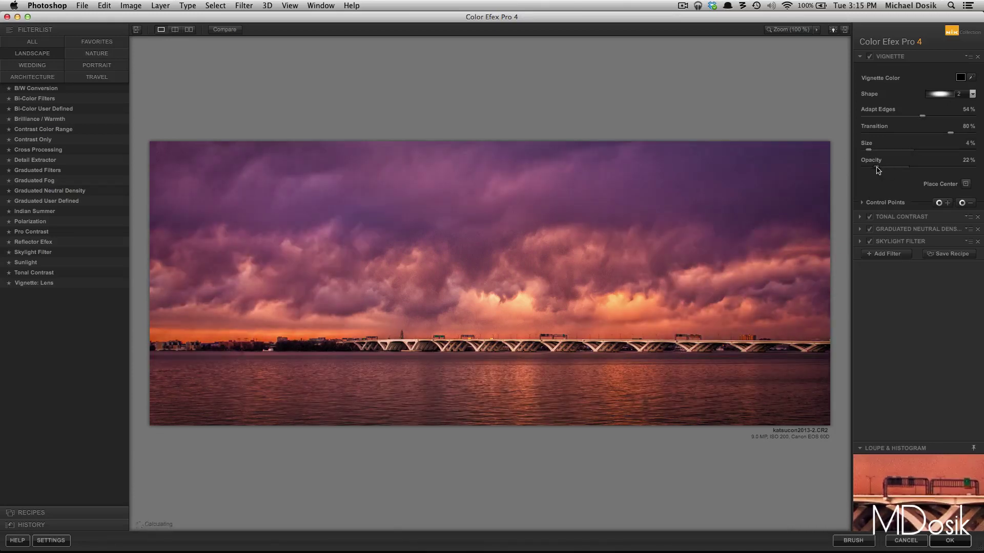
pyautogui.click(949, 541)
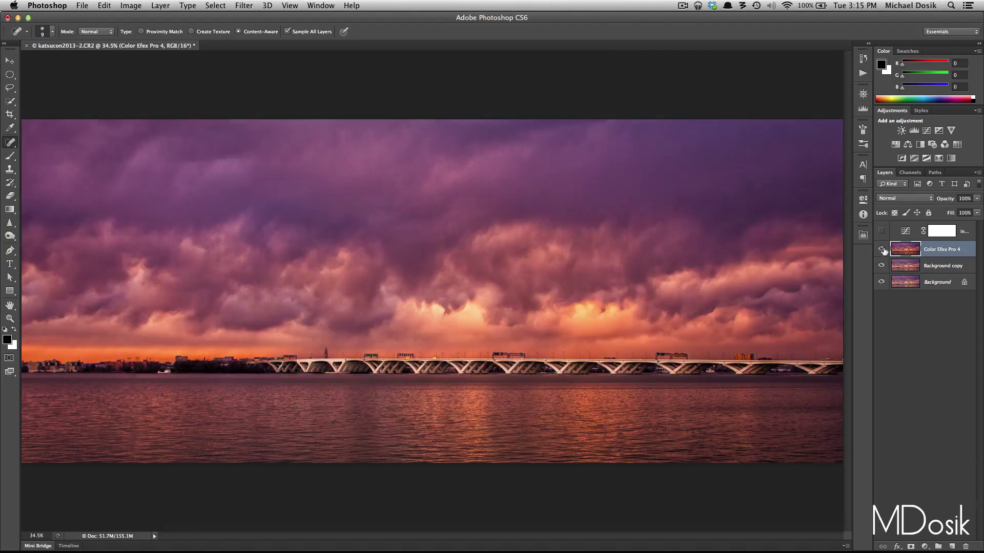
# Step: Set the Color Efex Pro 4 layer to 79%, trim the bridge selection, deselect, and stamp into Layer 1
pyautogui.moveTo(948, 204); pyautogui.dragTo(951, 204)
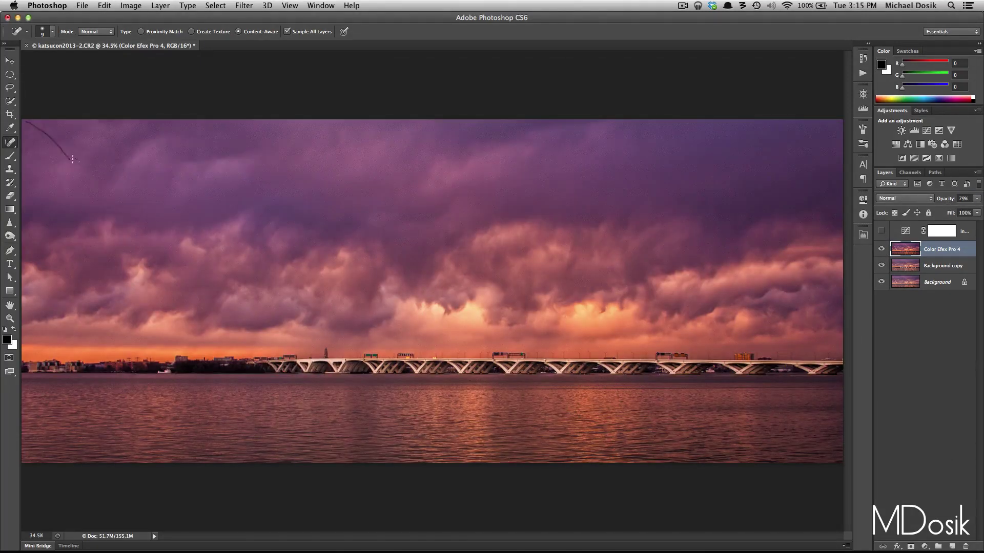
pyautogui.press('alt')
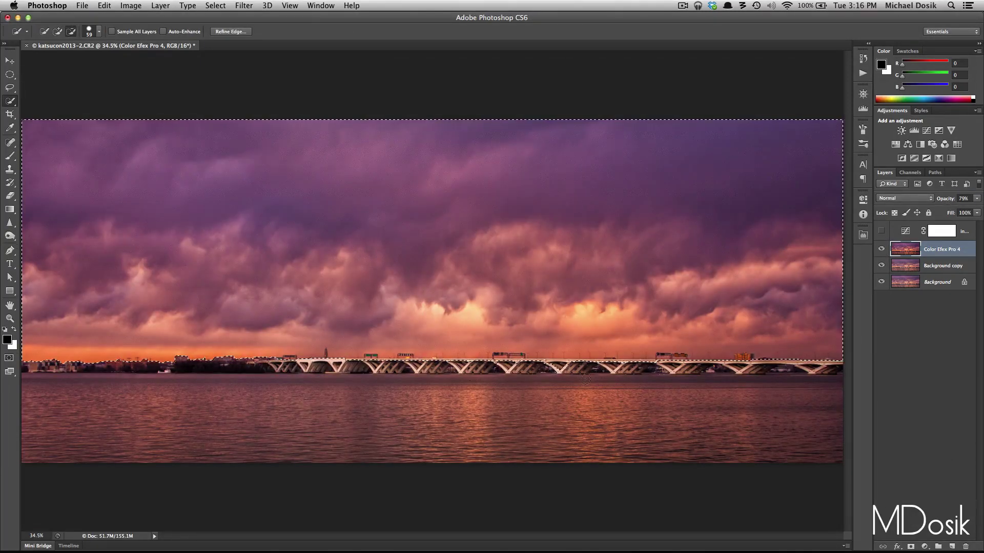
pyautogui.moveTo(585, 379); pyautogui.dragTo(633, 365)
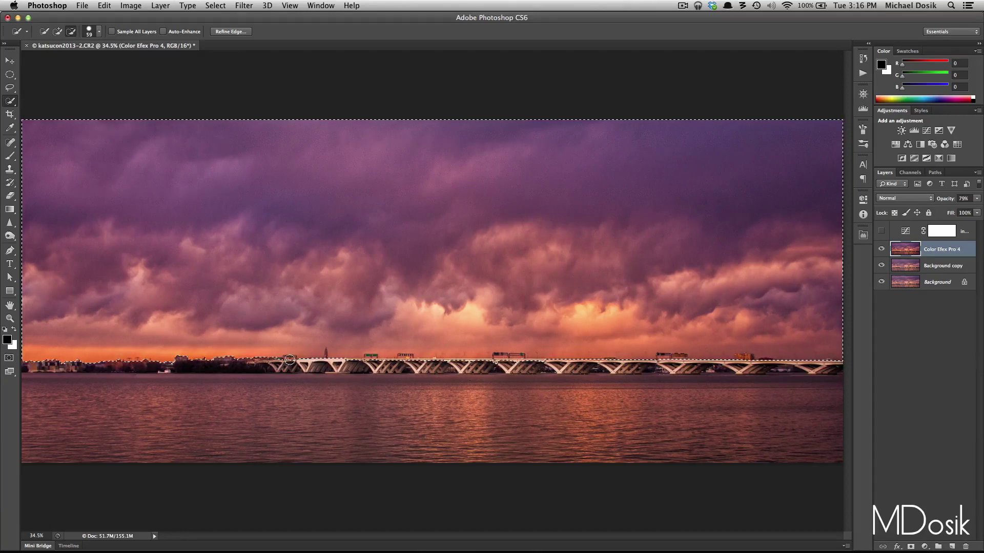
pyautogui.moveTo(289, 360); pyautogui.dragTo(396, 365)
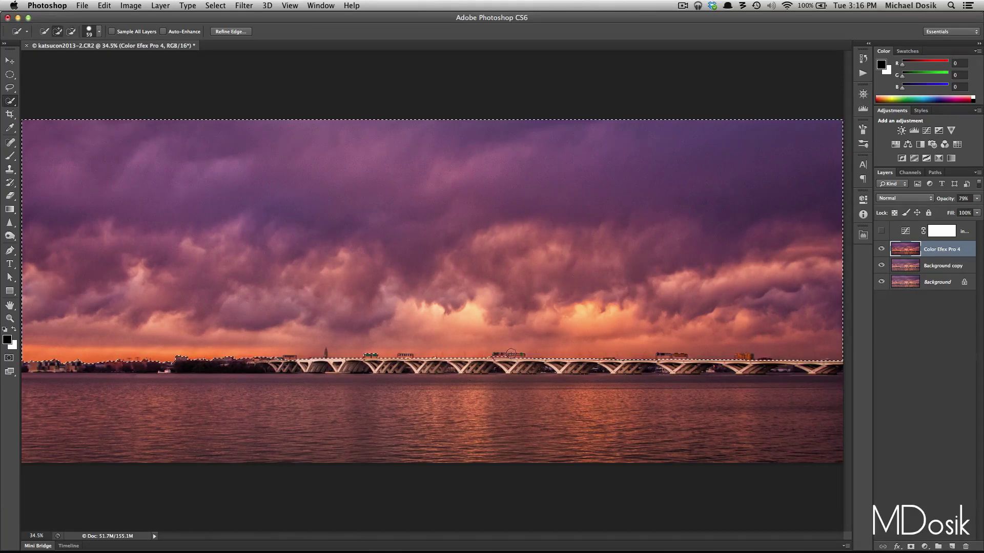
pyautogui.hotkey('ctrl', 'd')
pyautogui.hotkey('ctrl', 'shift', 'alt', 'n')
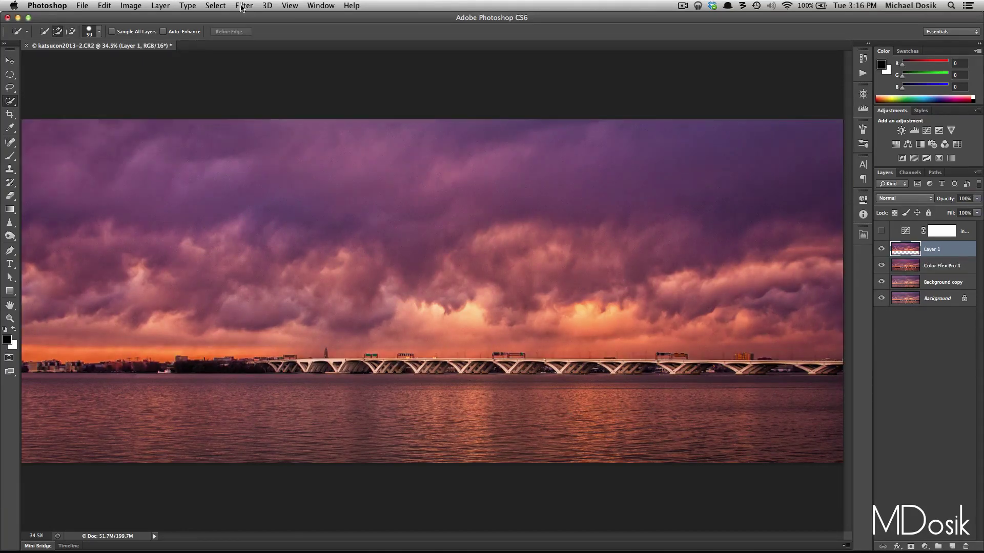
# Step: Apply a Zoom Radial Blur to Layer 1
pyautogui.click(241, 7)
pyautogui.click(392, 241)
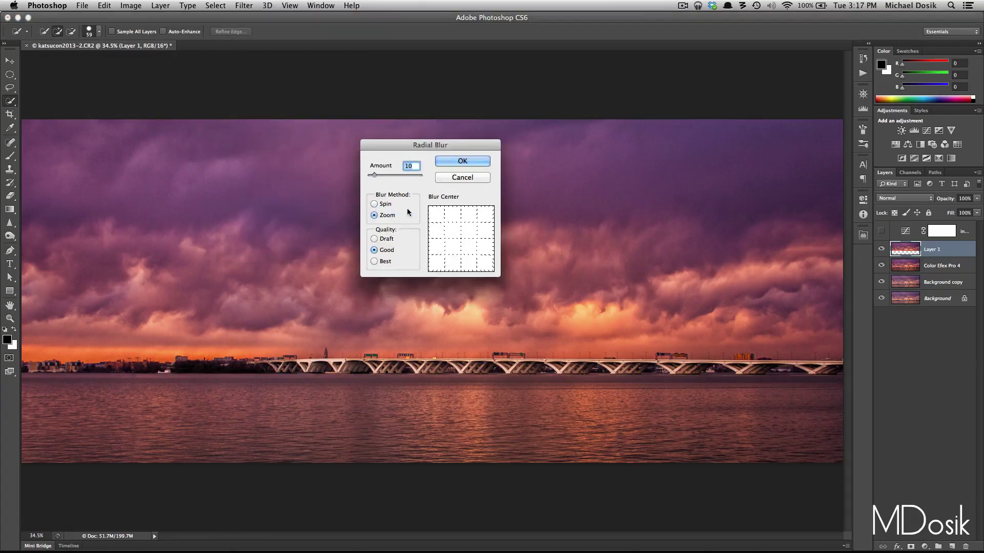
pyautogui.press('Return')
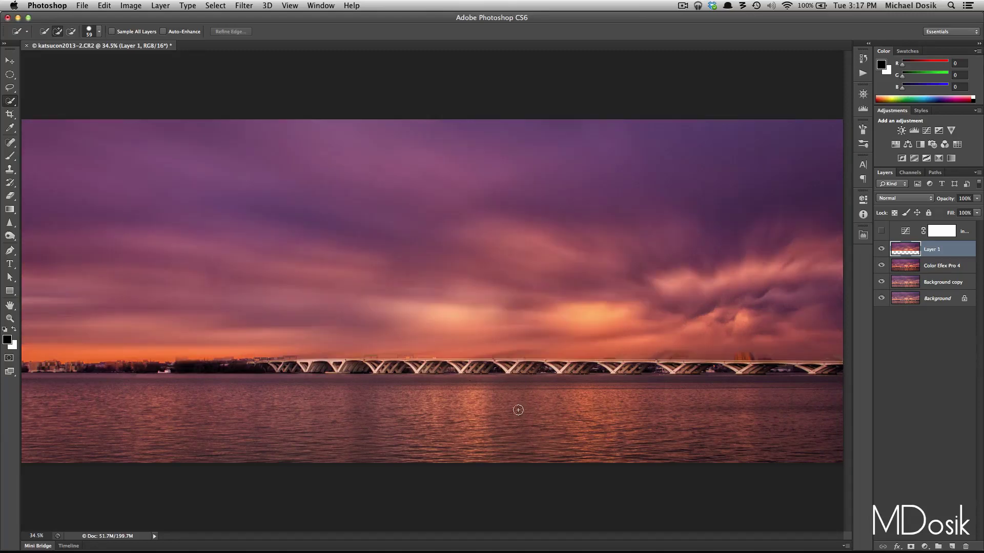
# Step: Lower Layer 1's opacity, take the Brush for masking, and stamp visible into Layer 2
pyautogui.press('4')
pyautogui.press('9')
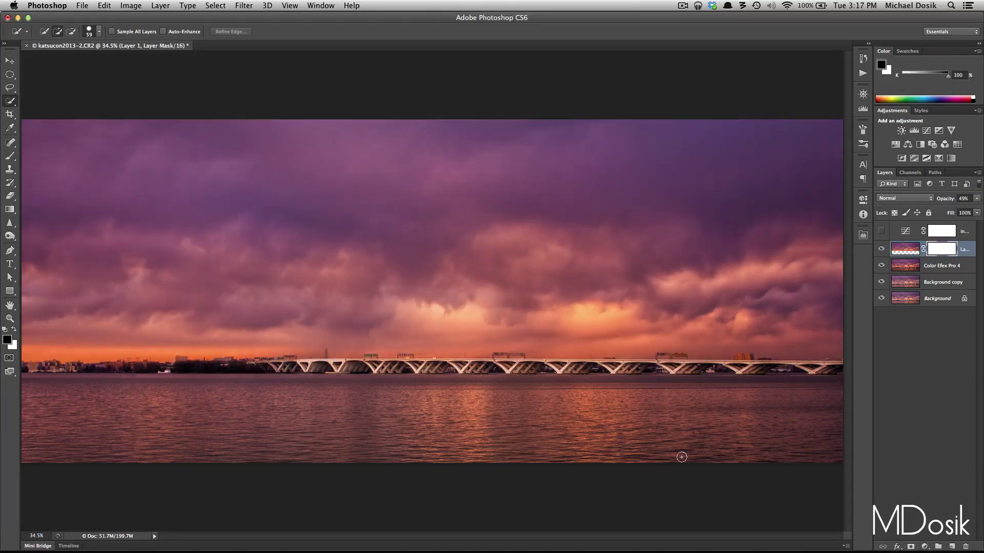
pyautogui.press('b')
pyautogui.press('super+alt+shift+e')
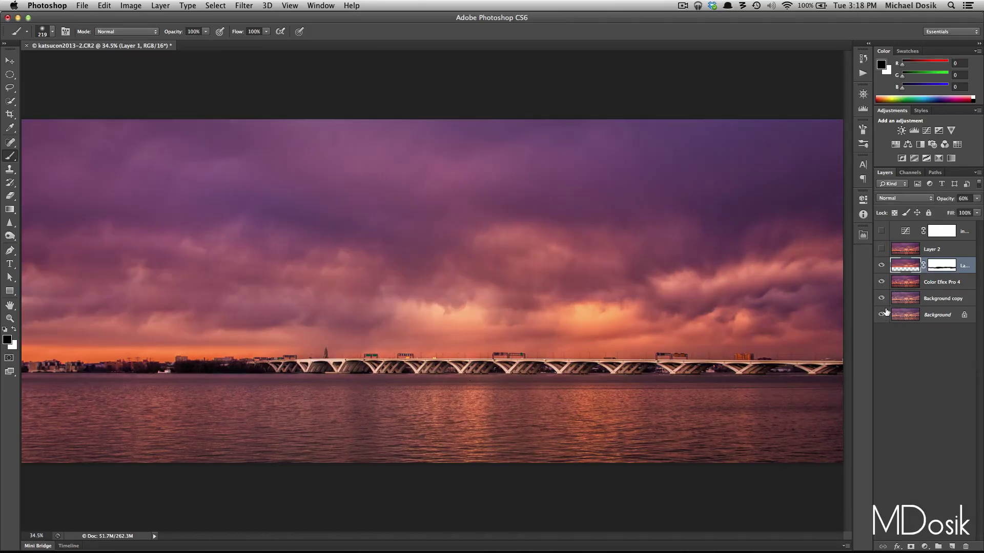
# Step: Lower Layer 1 opacity to 54% and delete the merged Layer 2
pyautogui.moveTo(949, 201); pyautogui.dragTo(945, 202)
pyautogui.press('super+minus')
pyautogui.press('super+minus')
pyautogui.press('super+minus')
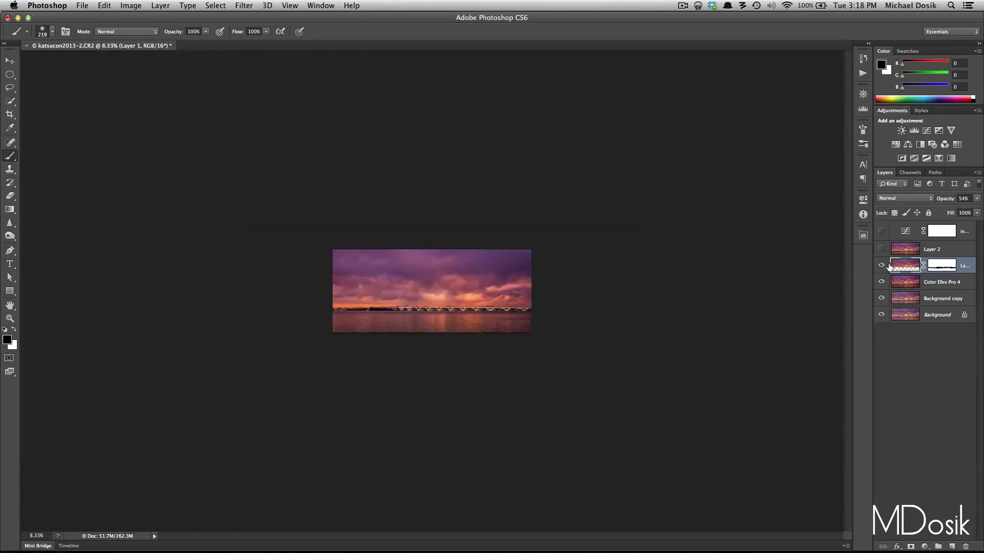
pyautogui.moveTo(977, 500); pyautogui.dragTo(965, 547)
pyautogui.press('super+plus')
pyautogui.press('super+plus')
pyautogui.press('super+plus')
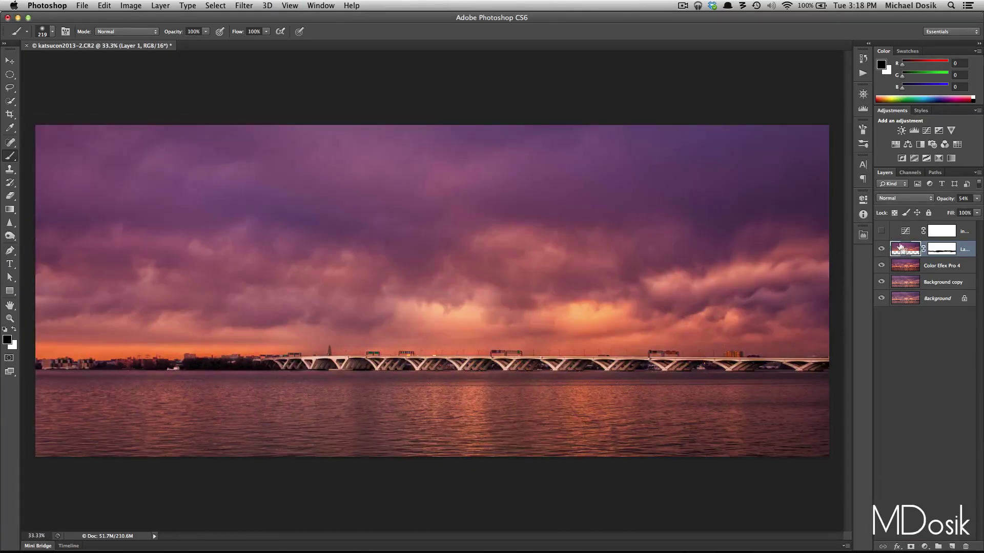
# Step: Add a brightening Levels adjustment layer with an inverted black mask
pyautogui.click(914, 130)
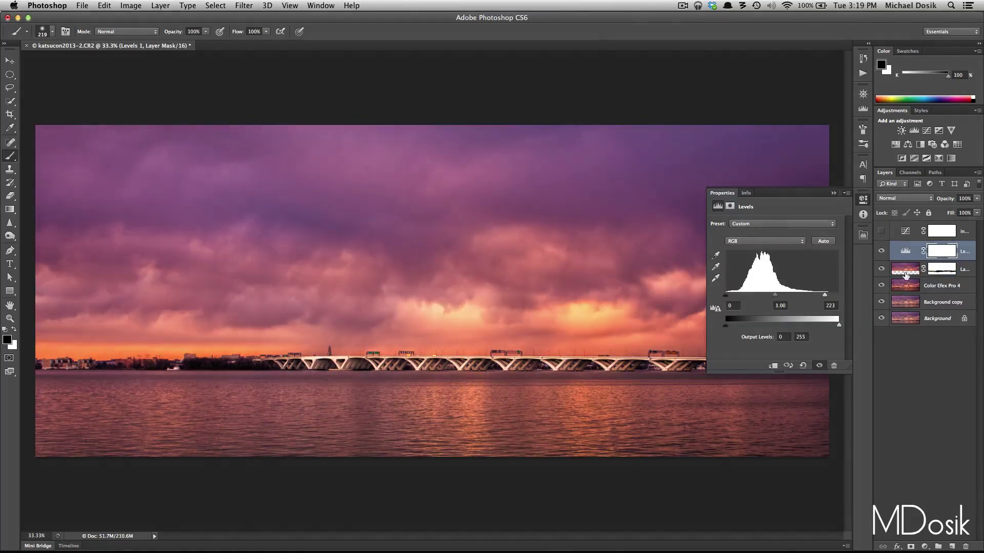
pyautogui.press('super+i')
pyautogui.scroll(5, 324, 362)
pyautogui.moveTo(324, 361); pyautogui.dragTo(265, 369)
# Step: Paint white on the Levels mask along the bridge, arches and right end
pyautogui.press('x')
pyautogui.moveTo(112, 353)
pyautogui.mouseDown()
pyautogui.moveTo(728, 359)
pyautogui.moveTo(275, 341)
pyautogui.moveTo(710, 330)
pyautogui.moveTo(410, 338)
pyautogui.mouseUp()
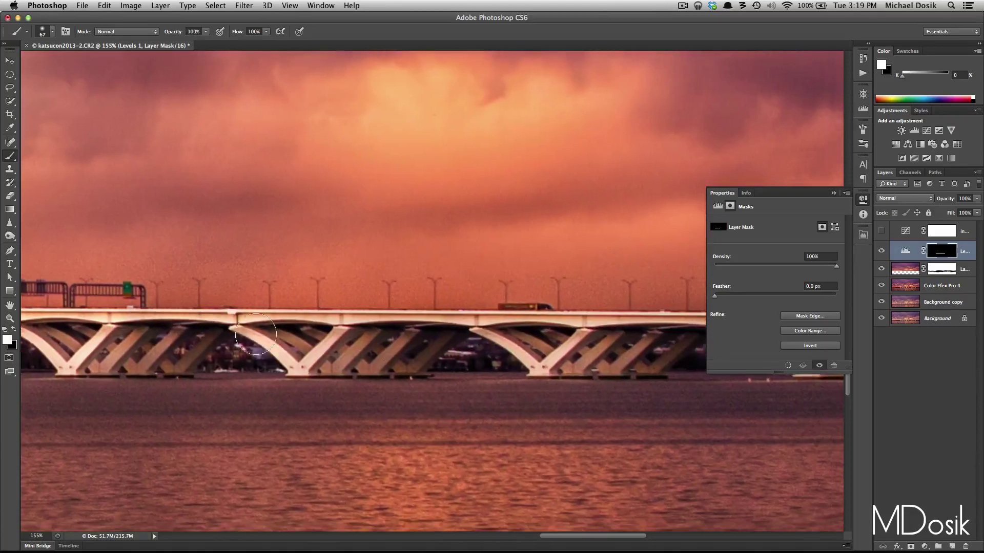
pyautogui.moveTo(279, 343)
pyautogui.mouseDown()
pyautogui.moveTo(606, 338)
pyautogui.moveTo(359, 339)
pyautogui.mouseUp()
pyautogui.moveTo(468, 328)
pyautogui.mouseDown()
pyautogui.moveTo(663, 328)
pyautogui.moveTo(325, 331)
pyautogui.mouseUp()
pyautogui.moveTo(382, 339)
pyautogui.mouseDown()
pyautogui.moveTo(725, 347)
pyautogui.moveTo(350, 347)
pyautogui.mouseUp()
pyautogui.moveTo(343, 348); pyautogui.dragTo(464, 349)
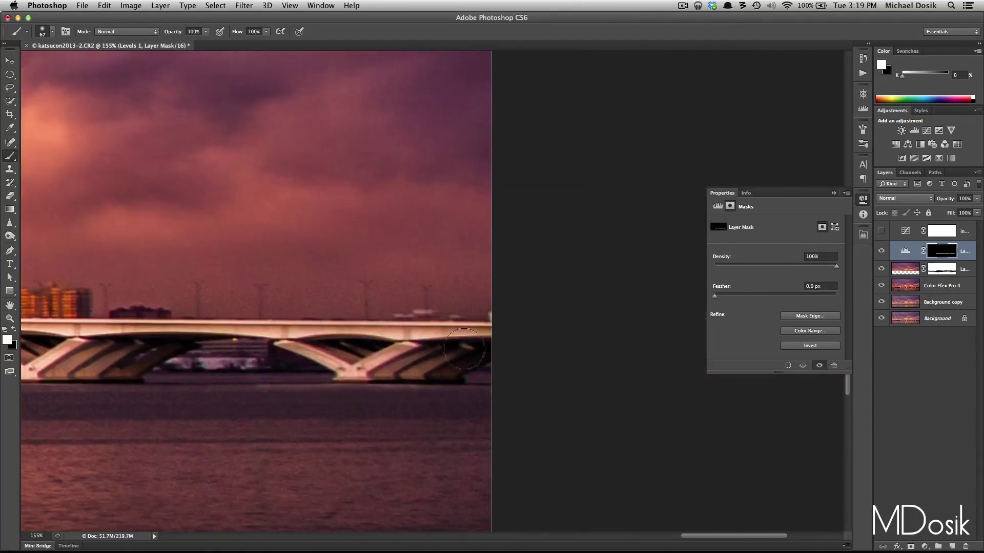
pyautogui.hotkey('ctrl', '0')
# Step: Set the Levels layer to 69% opacity and stamp visible into a shown Layer 2
pyautogui.moveTo(976, 198); pyautogui.dragTo(969, 208)
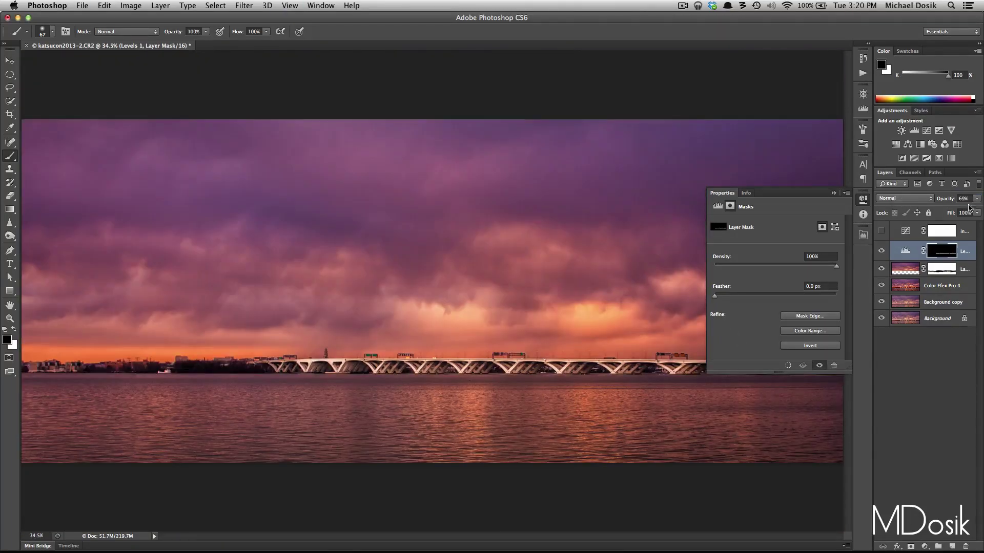
pyautogui.hotkey('ctrl', 'alt', 'shift', 'e')
pyautogui.click(901, 264)
pyautogui.press('2')
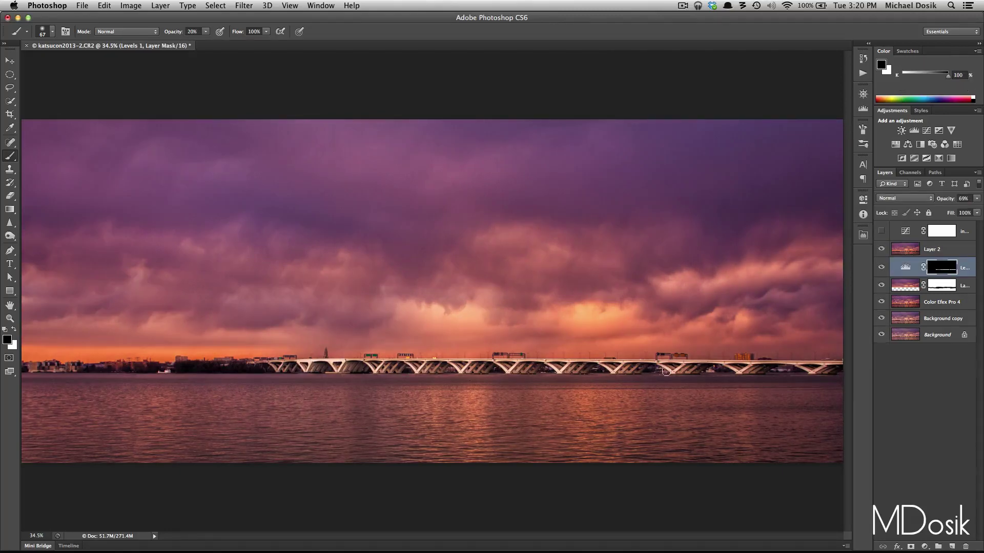
pyautogui.hotkey('ctrl', '-')
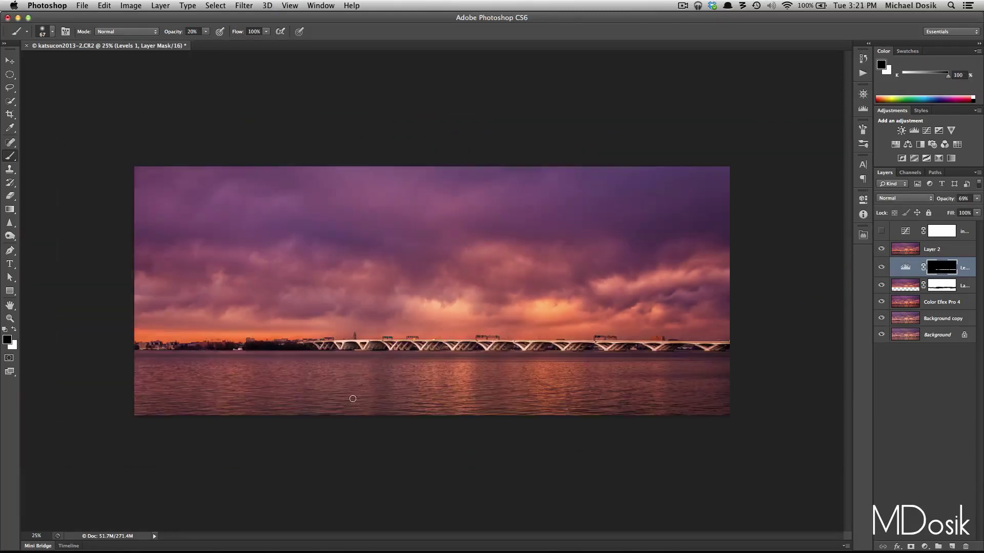
pyautogui.click(881, 249)
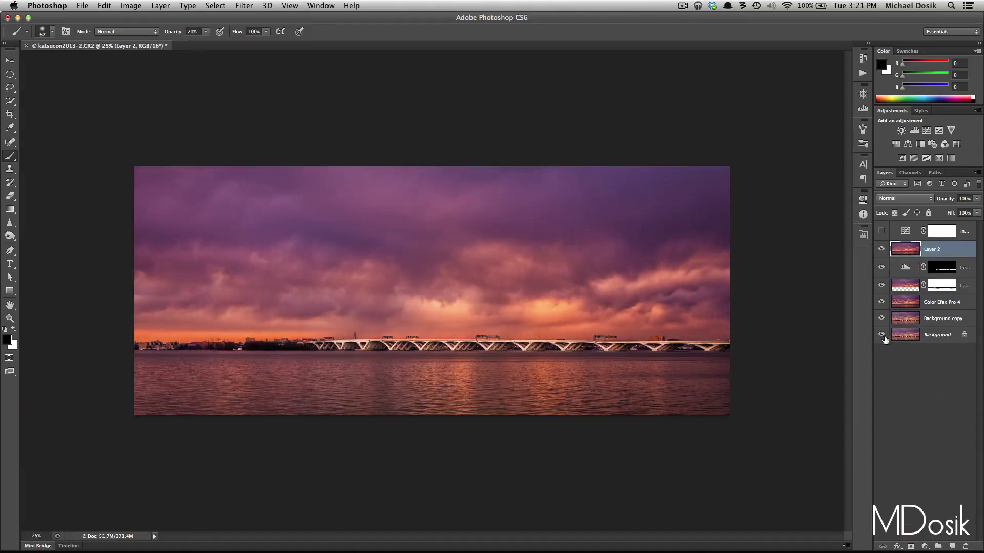
# Step: Run Silver Efex Pro 2 on Layer 2 with the yellow colour filter
pyautogui.click(244, 5)
pyautogui.moveTo(265, 232)
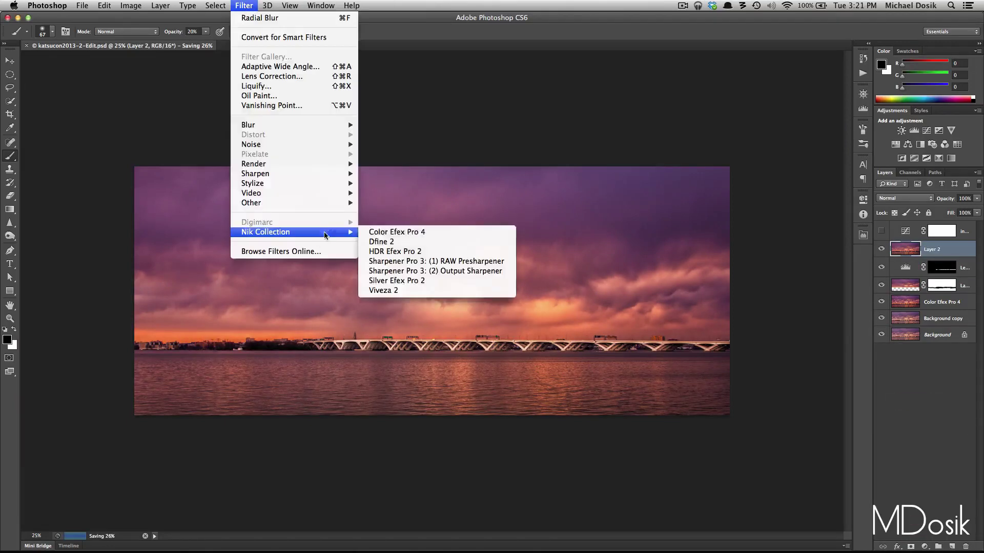
pyautogui.click(391, 281)
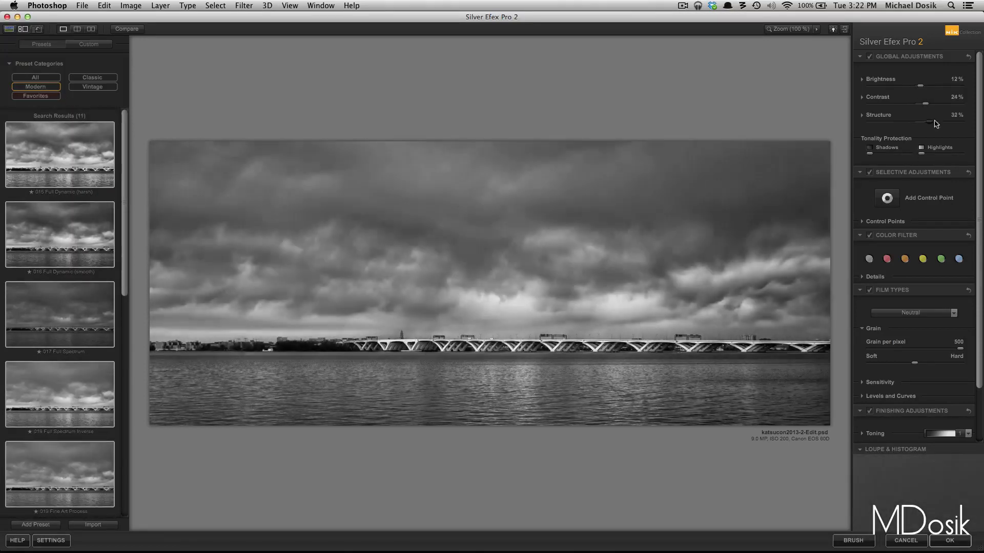
pyautogui.click(924, 259)
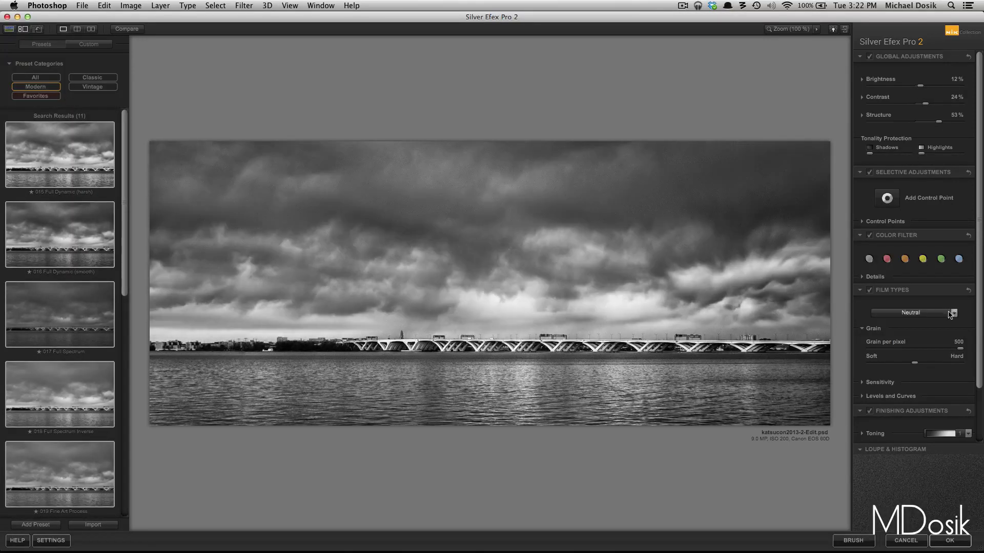
# Step: Burn all edges with preset 1 at reduced strength and apply the conversion
pyautogui.scroll(-5, 981, 352)
pyautogui.click(968, 359)
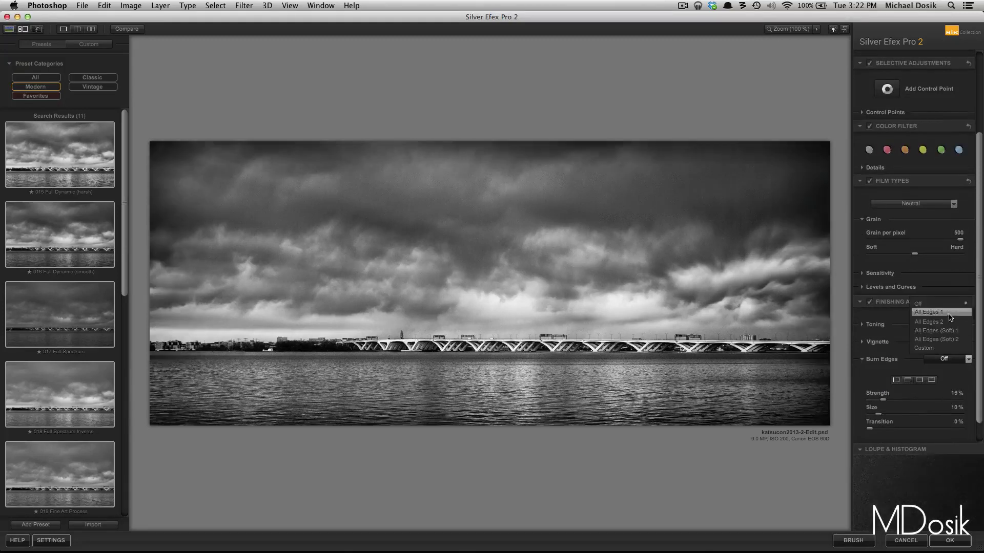
pyautogui.click(928, 312)
pyautogui.scroll(-1, 921, 378)
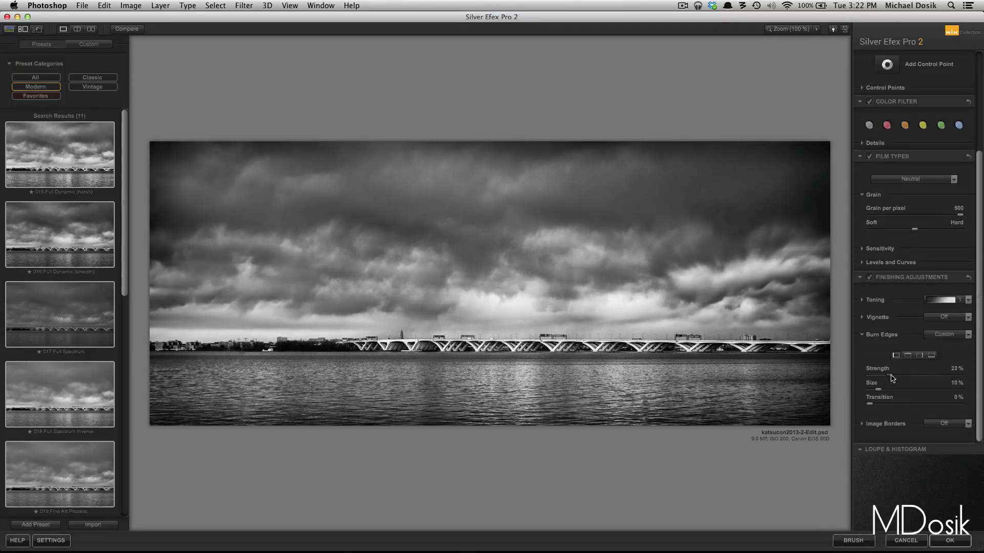
pyautogui.moveTo(892, 379); pyautogui.dragTo(876, 377)
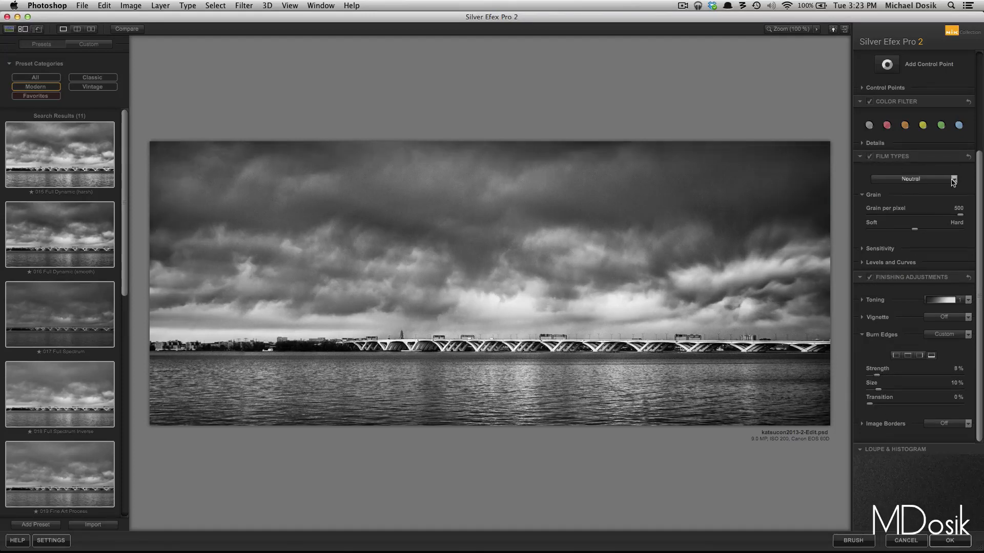
pyautogui.scroll(2, 953, 183)
pyautogui.click(949, 541)
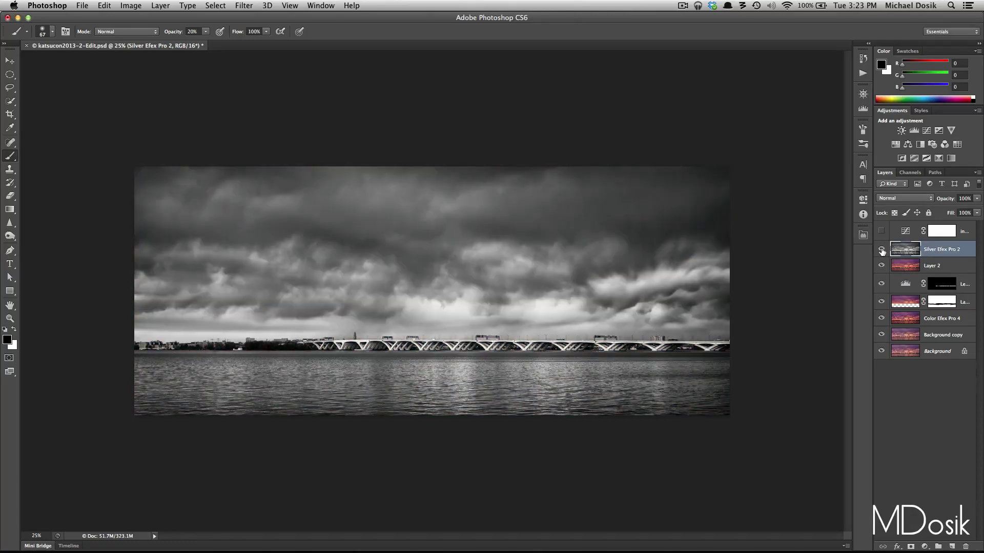
# Step: Blend the black-and-white layer in Soft Light at 64% opacity
pyautogui.click(882, 250)
pyautogui.click(882, 249)
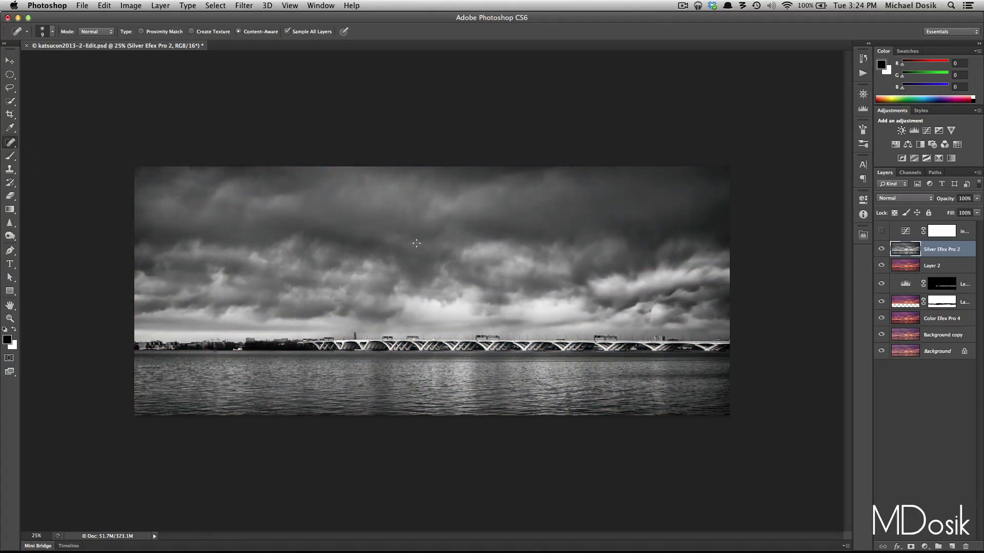
pyautogui.click(905, 198)
pyautogui.click(896, 297)
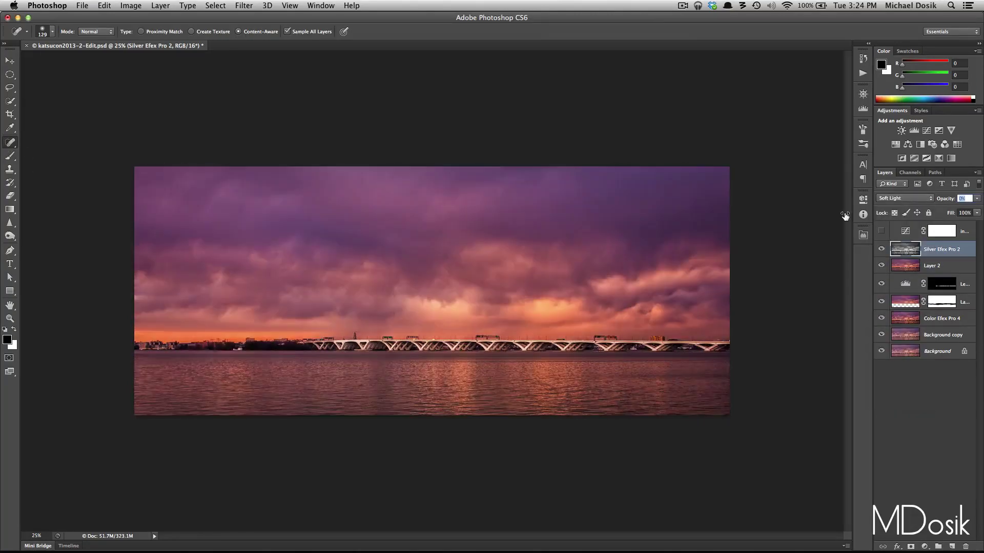
pyautogui.write('64')
# Step: Stamp the visible result into a new Final / Mix layer and compare it
pyautogui.press('super+alt+shift+e')
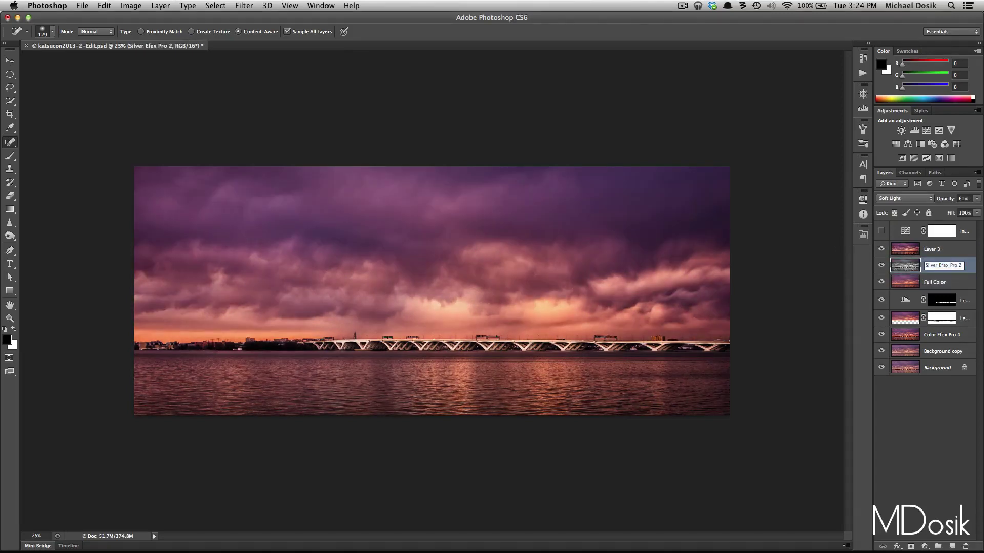
pyautogui.click(882, 249)
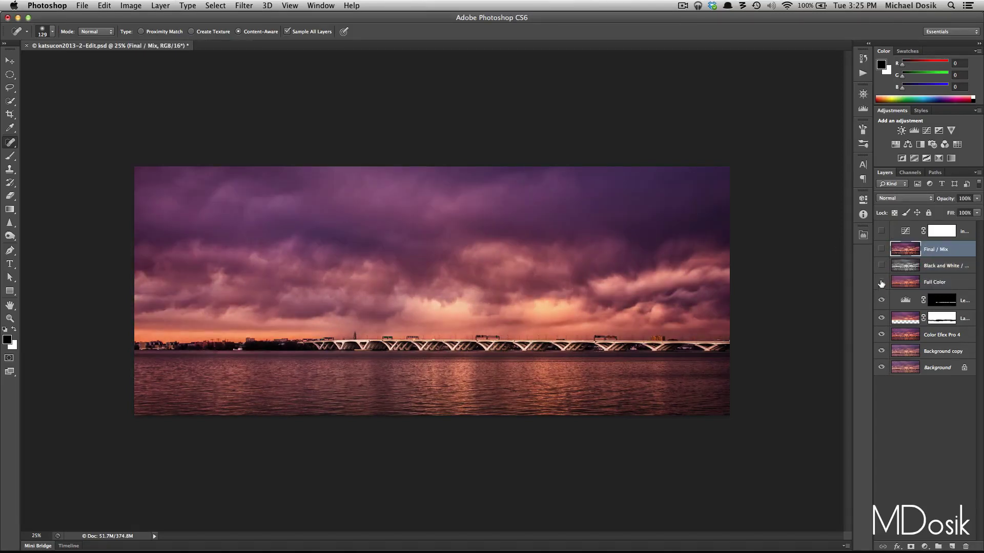
pyautogui.click(882, 250)
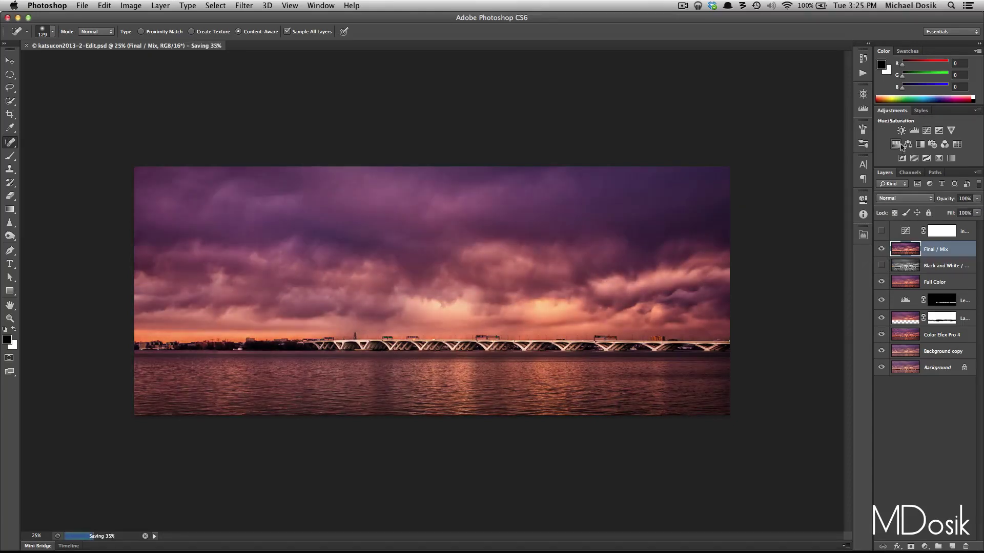
# Step: Add a raised Curves layer with gradient mask attempts, then a Levels layer
pyautogui.click(926, 131)
pyautogui.moveTo(812, 271); pyautogui.dragTo(811, 263)
pyautogui.click(730, 206)
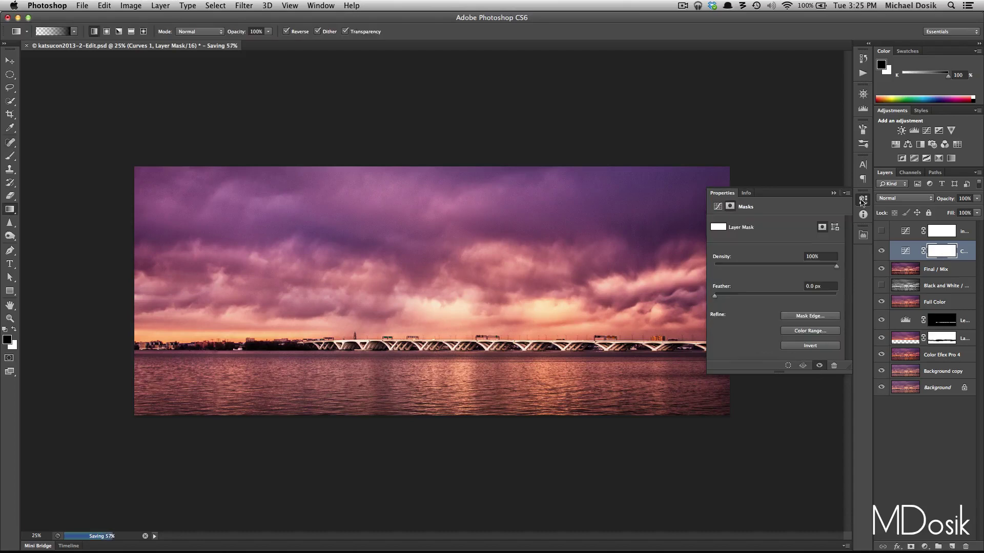
pyautogui.press('g')
pyautogui.moveTo(674, 271); pyautogui.dragTo(661, 272)
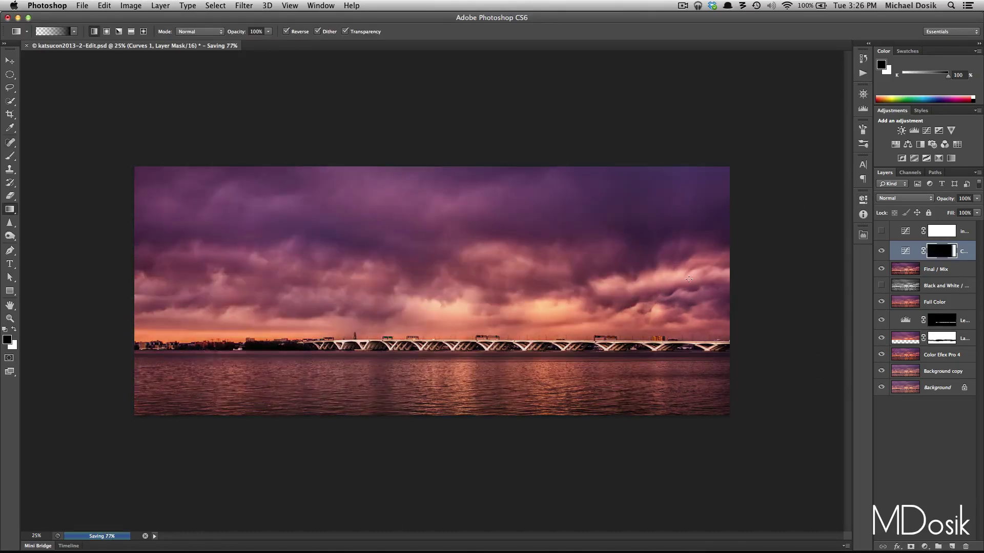
pyautogui.hotkey('ctrl', 'z')
pyautogui.moveTo(666, 308); pyautogui.dragTo(725, 295)
pyautogui.hotkey('ctrl', 'z')
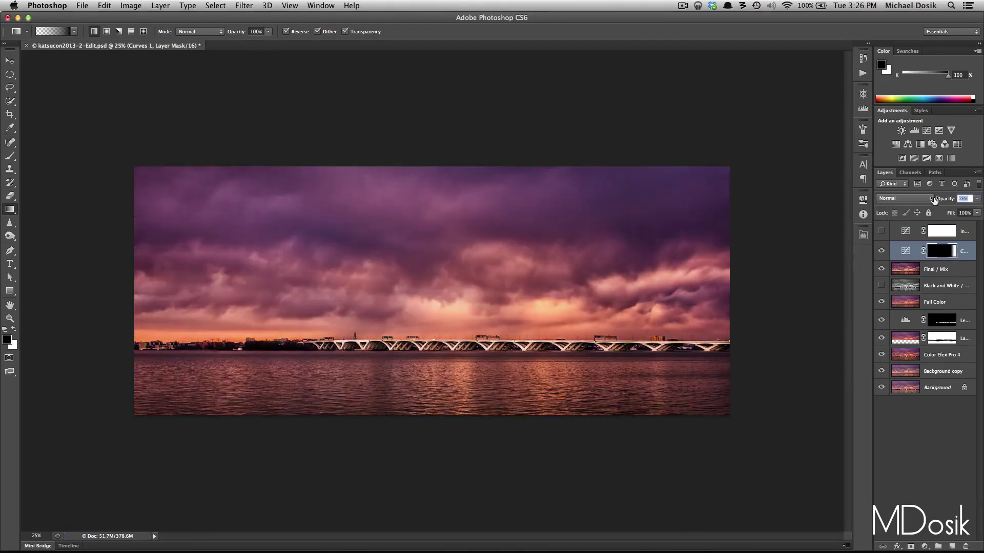
pyautogui.click(914, 130)
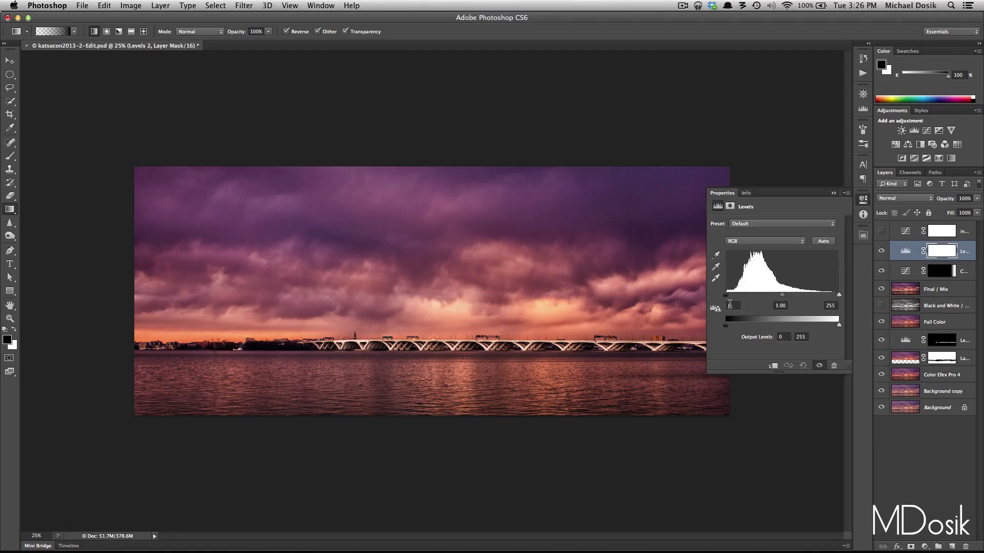
pyautogui.click(883, 243)
# Step: Group the three top layers into a group named 'Final Image'
pyautogui.keyDown('shift'); pyautogui.click(936, 289); pyautogui.keyUp('shift')
pyautogui.keyDown('alt'); pyautogui.click(938, 546); pyautogui.keyUp('alt')
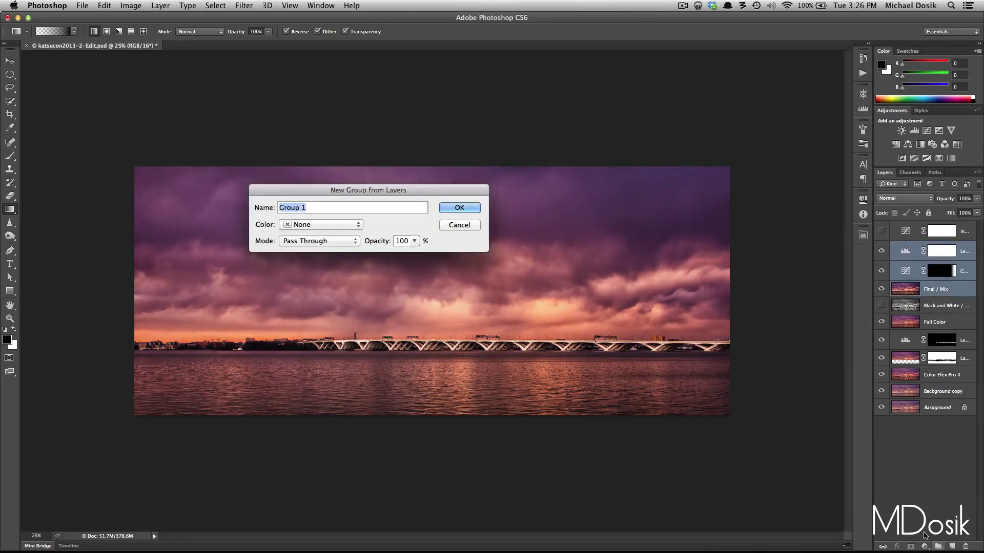
pyautogui.write('Final Image')
pyautogui.press('Return')
# Step: Put the Black and White layer into a group named 'Black and White'
pyautogui.click(882, 261)
pyautogui.click(917, 261)
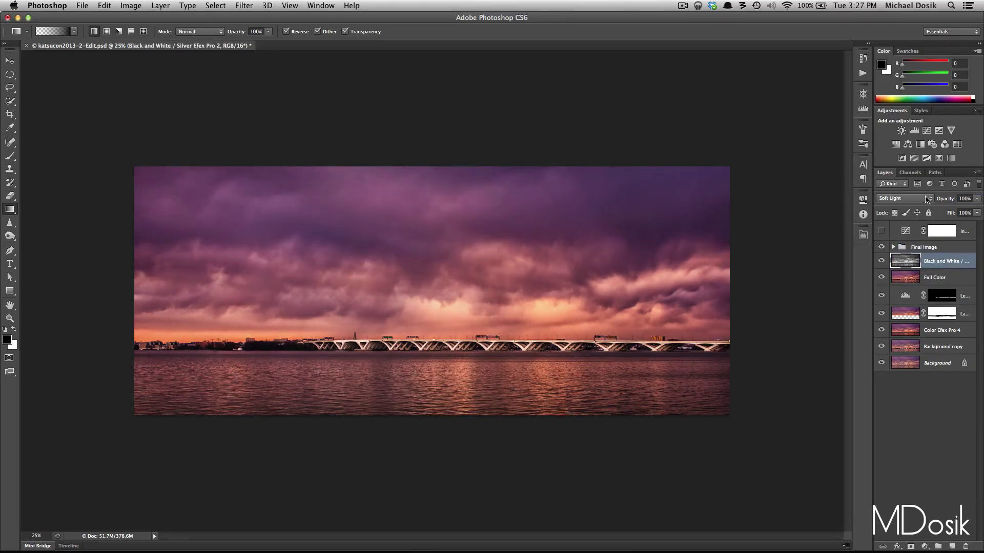
pyautogui.click(881, 247)
pyautogui.hotkey('ctrl', 'g')
pyautogui.doubleClick(928, 259)
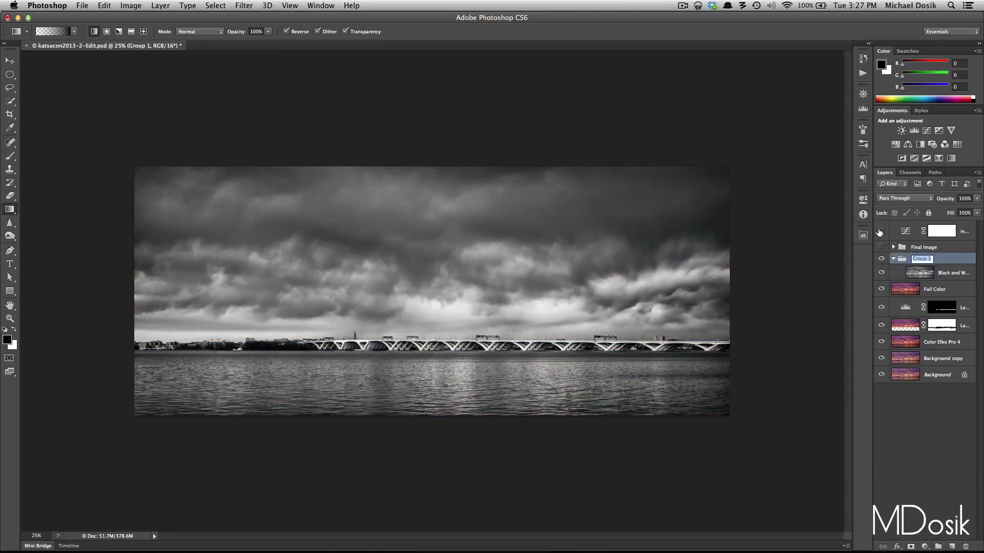
pyautogui.write('Black and White')
pyautogui.press('Return')
pyautogui.click(894, 259)
# Step: Group Full Color through Background copy into 'Working in Color'
pyautogui.click(913, 275)
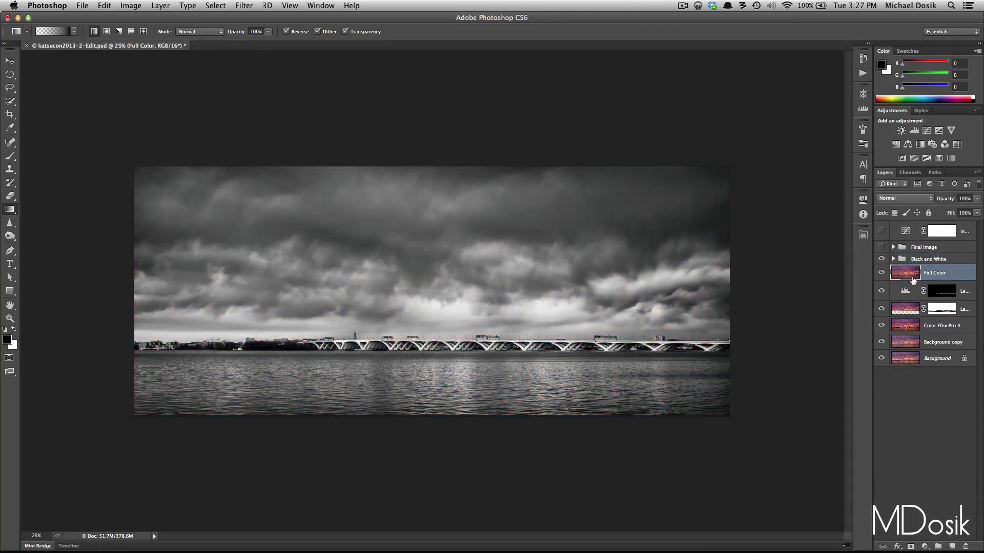
pyautogui.keyDown('shift'); pyautogui.click(912, 340); pyautogui.keyUp('shift')
pyautogui.keyDown('alt'); pyautogui.click(938, 546); pyautogui.keyUp('alt')
pyautogui.write('Working in Color')
pyautogui.press('Return')
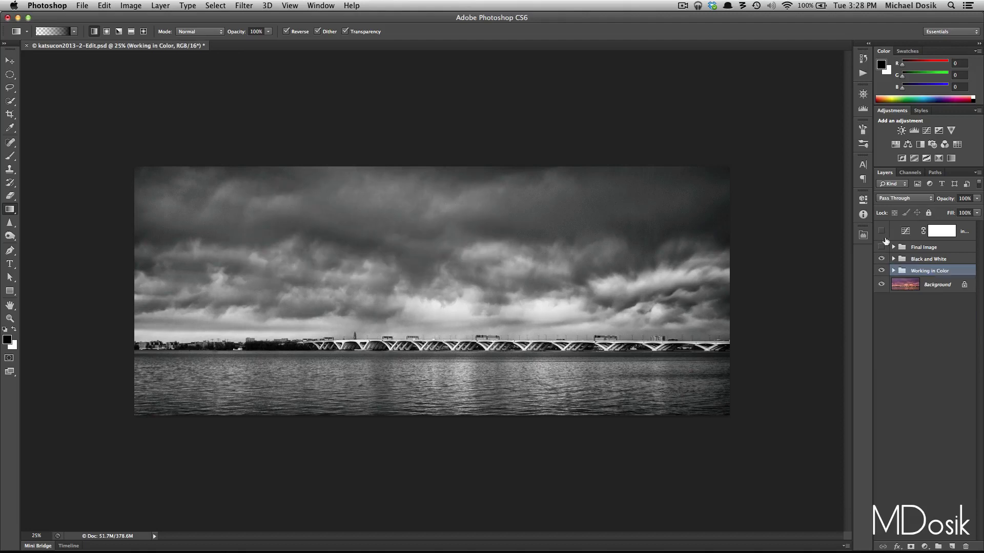
# Step: Add a Hue/Saturation layer with saturation +8 inside Final Image
pyautogui.click(881, 259)
pyautogui.click(881, 247)
pyautogui.click(917, 247)
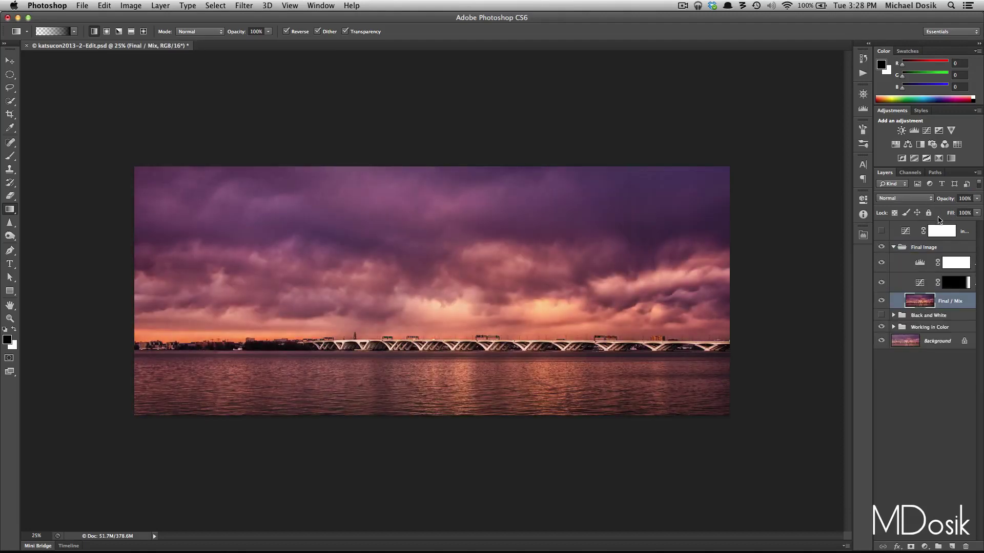
pyautogui.click(863, 58)
pyautogui.click(922, 263)
pyautogui.click(908, 144)
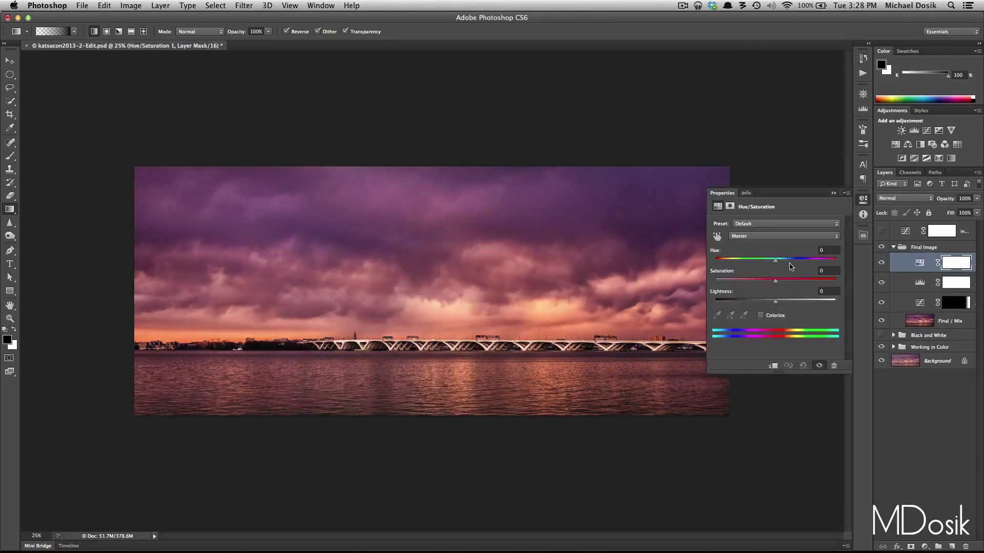
pyautogui.moveTo(775, 281); pyautogui.dragTo(780, 281)
# Step: Turn the Black and White group back on and save the document
pyautogui.click(893, 247)
pyautogui.click(881, 259)
pyautogui.hotkey('ctrl', '+')
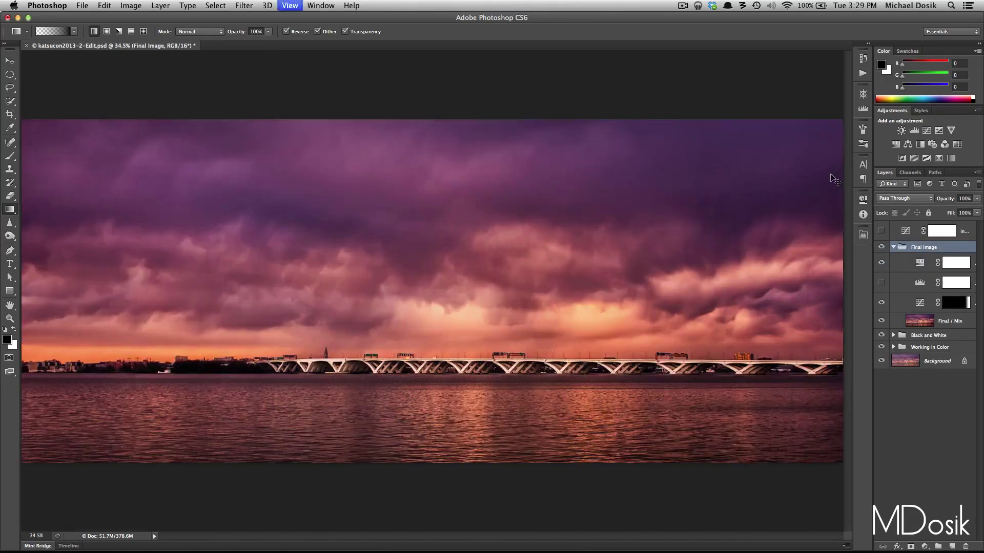
pyautogui.hotkey('ctrl', 's')
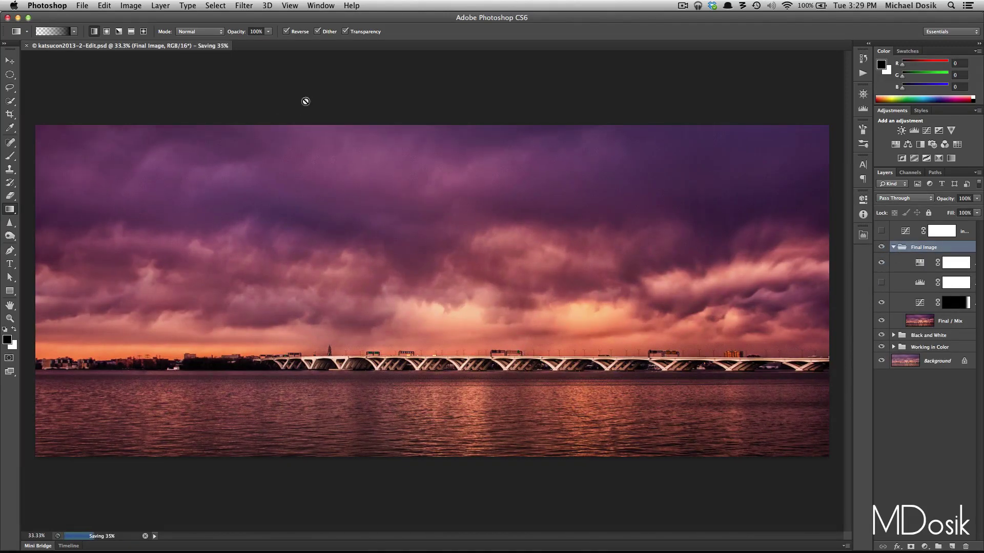
pyautogui.click(894, 247)
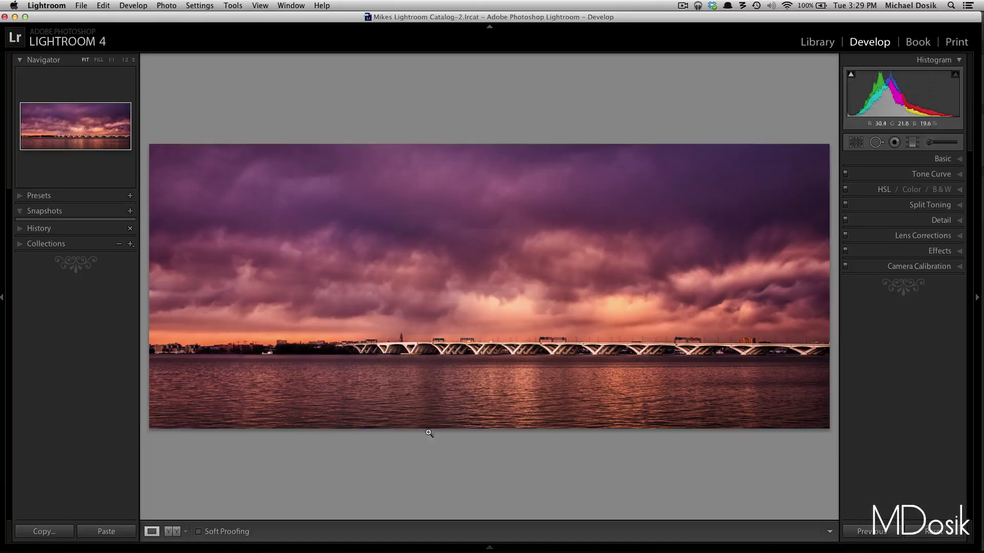